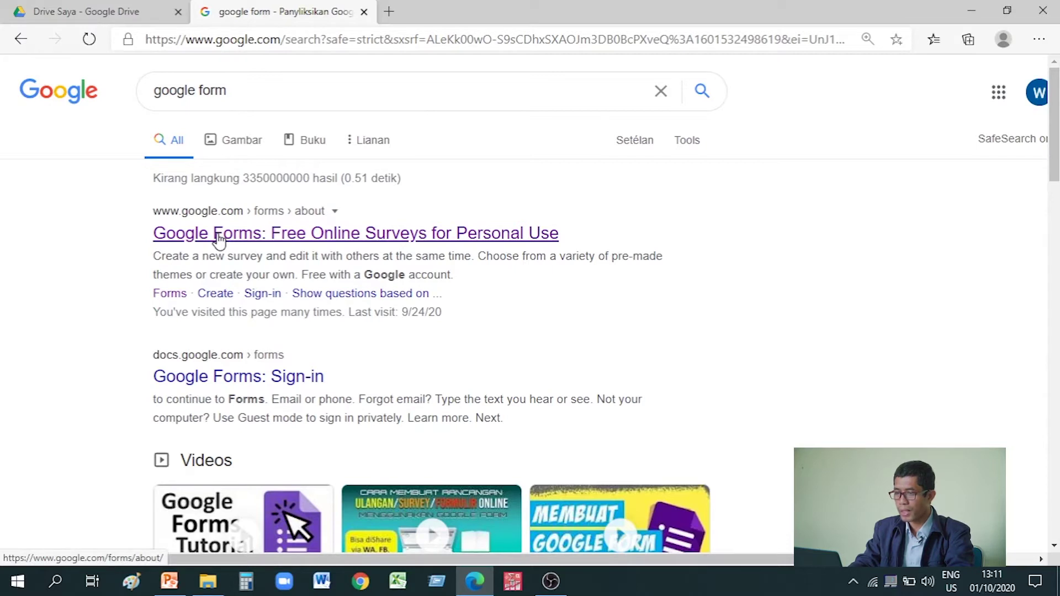
Open Google Forms for personal use from the search results and create a new blank form.
click(219, 235)
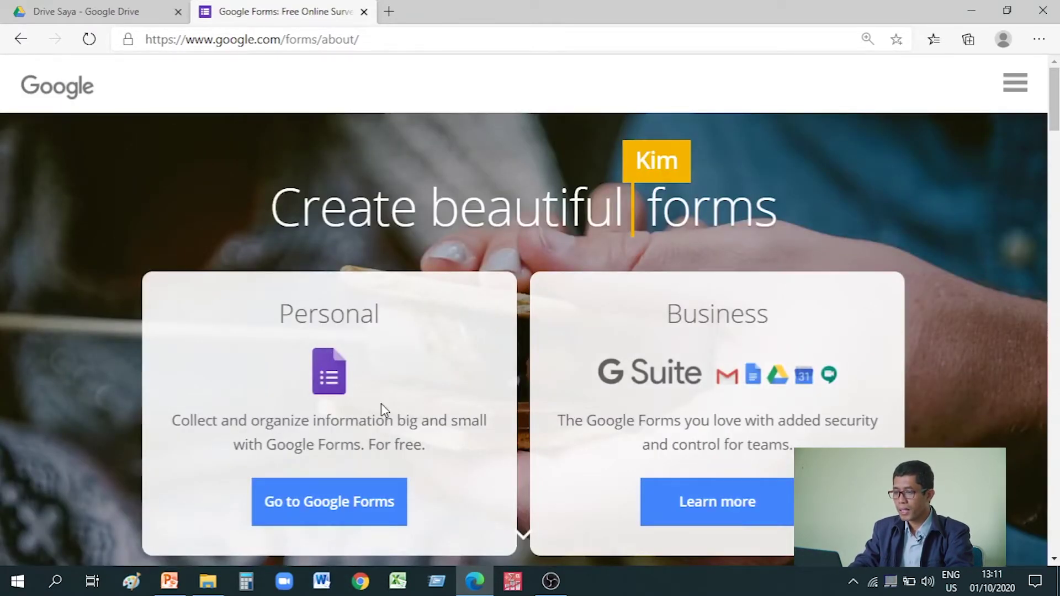
click(310, 513)
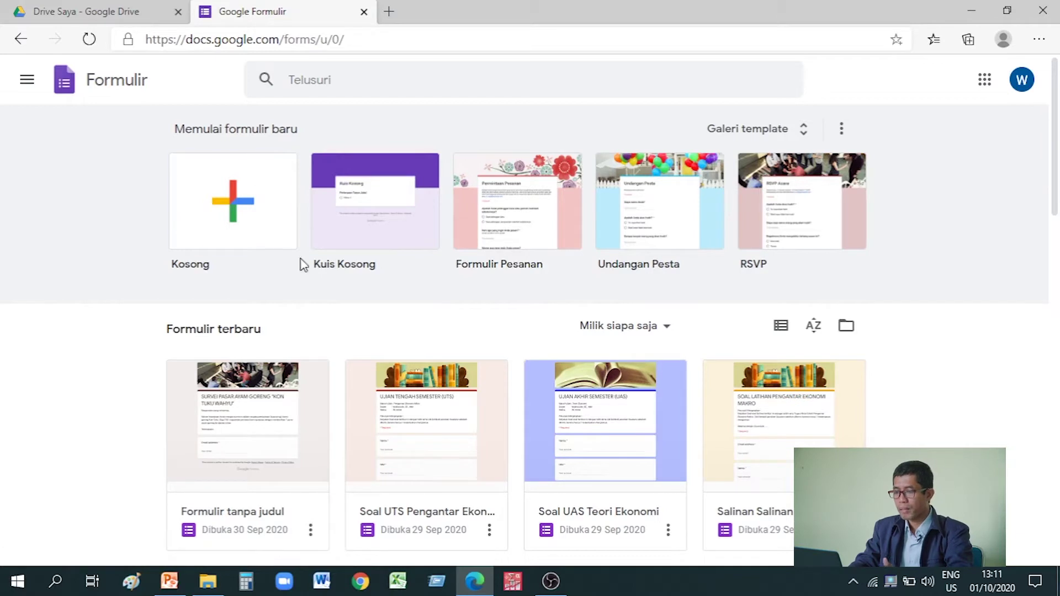
click(240, 213)
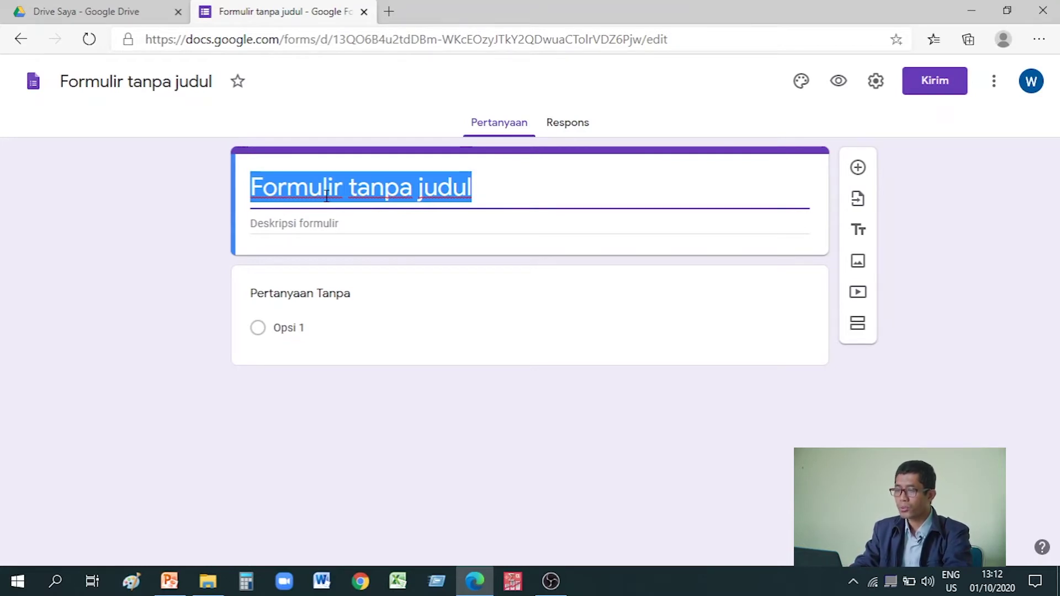
Title the form SURVEI PASAR AYAM GORENG "KON TUKU" and write a description inviting respondents and offering the first 100 a free fried chicken portion.
text(SURVEI PASAR AYAM GORENG "KON TUKU")
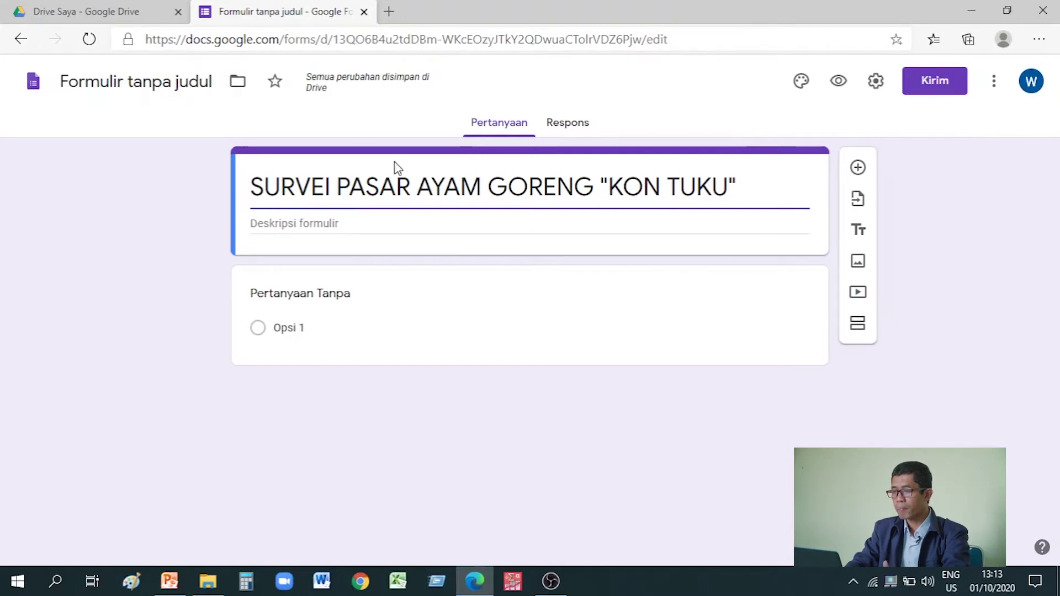
click(417, 186)
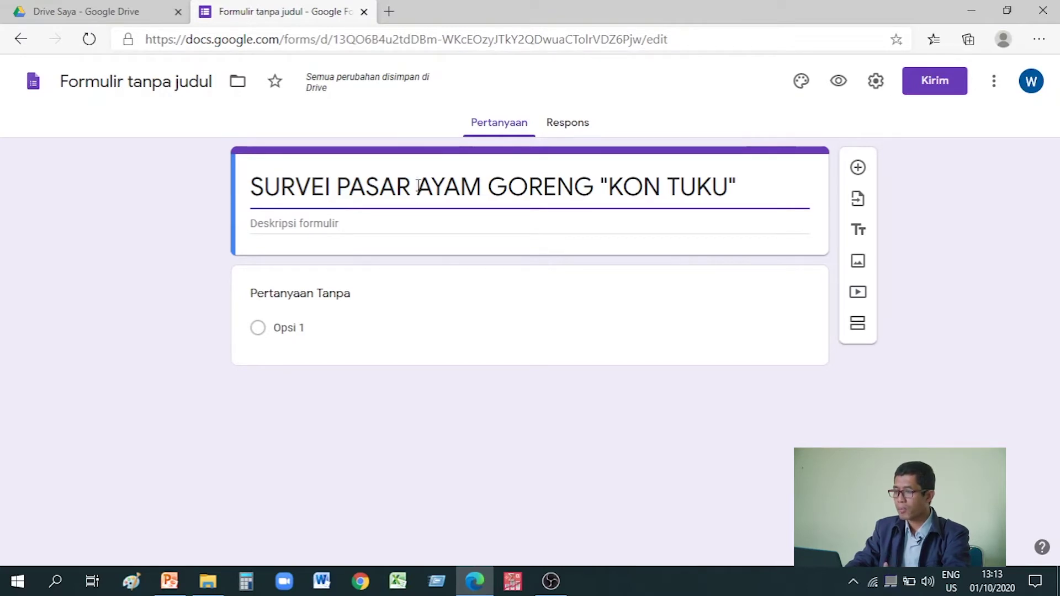
click(275, 222)
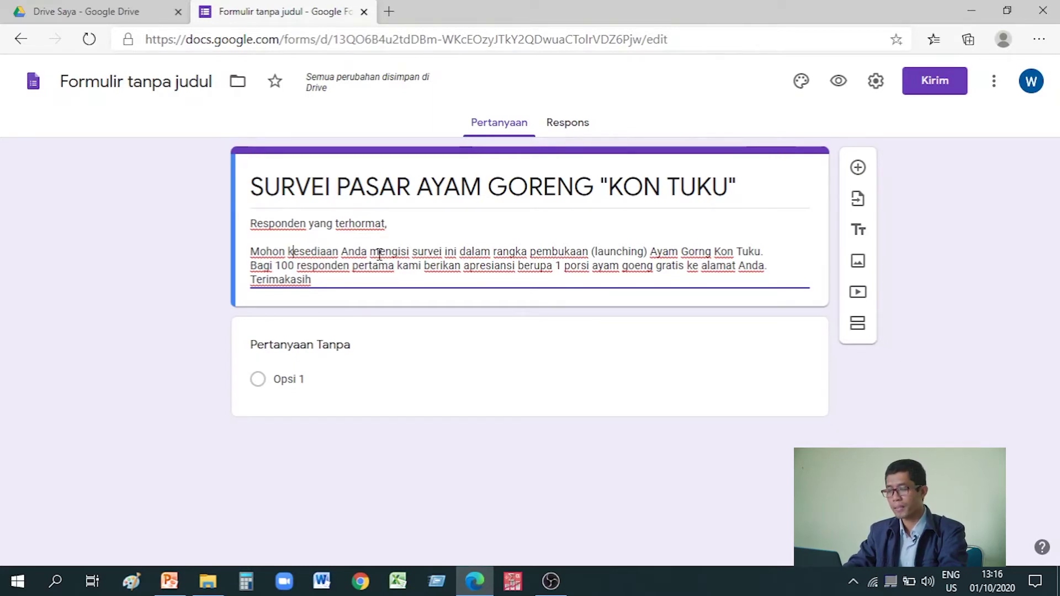
Delete the default untitled question and add a new section titled PROFIL RESPONDEN.
click(328, 353)
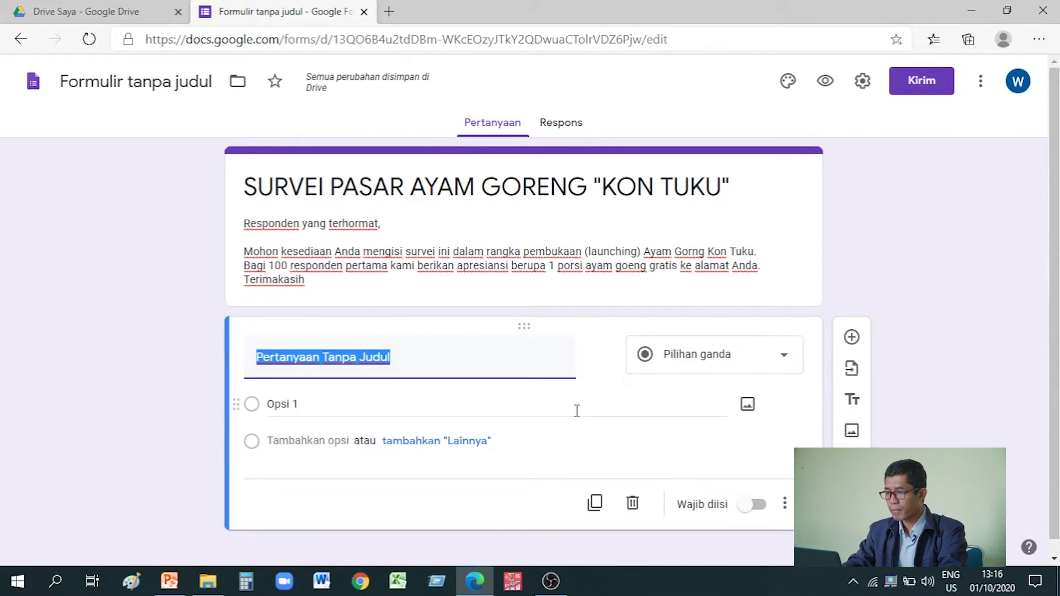
click(633, 505)
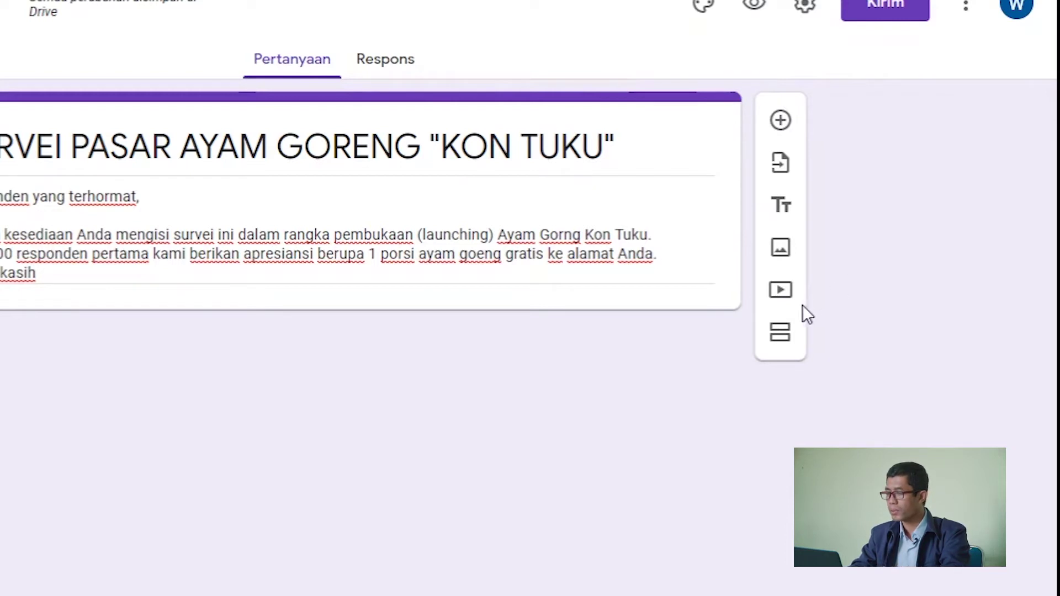
click(780, 335)
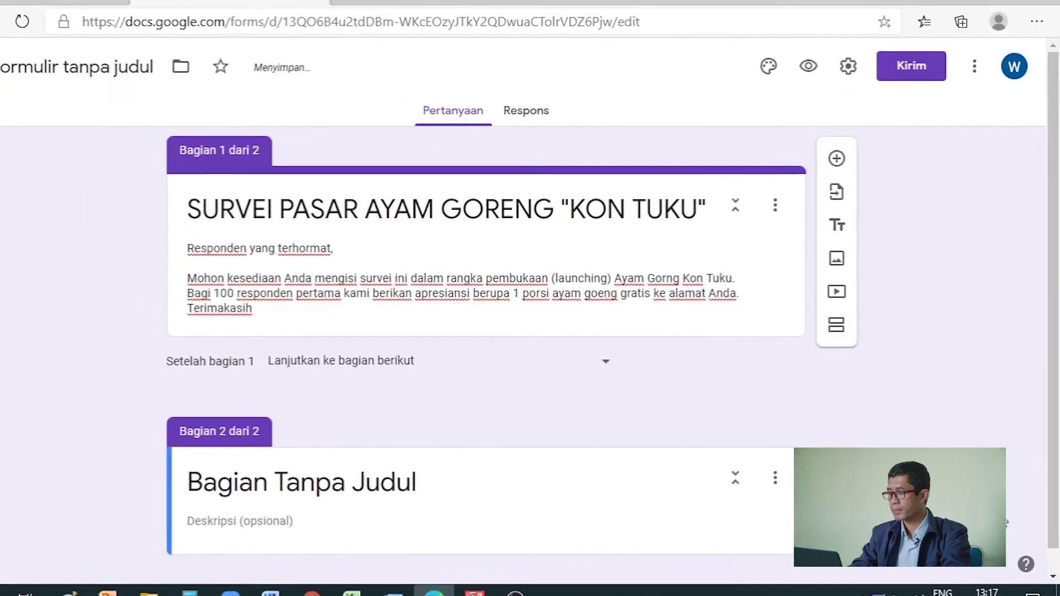
scroll(446, 494, down, 1)
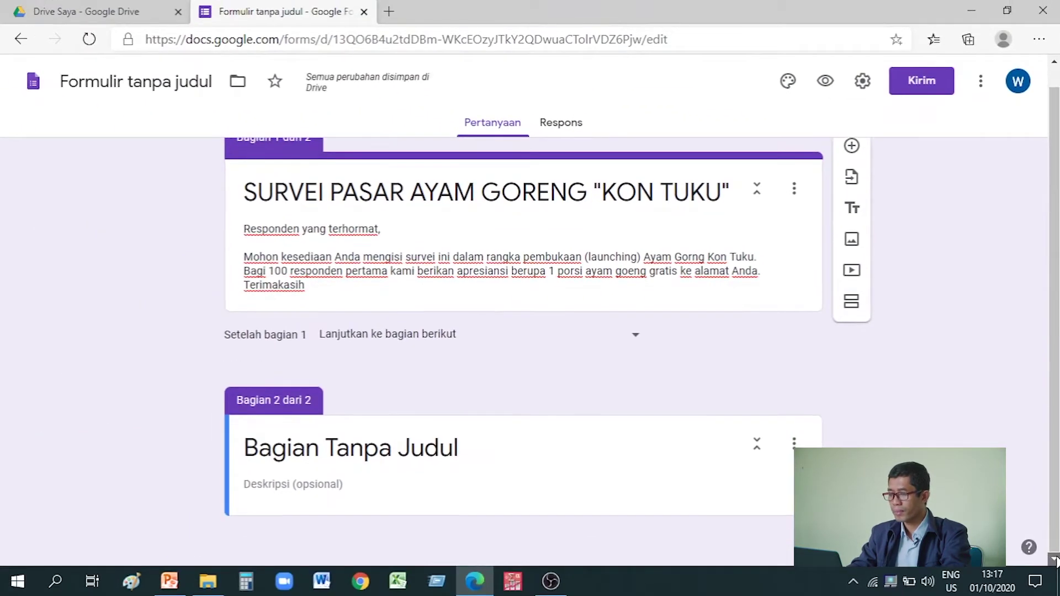
click(370, 448)
text(PROFIL RESPONDEN)
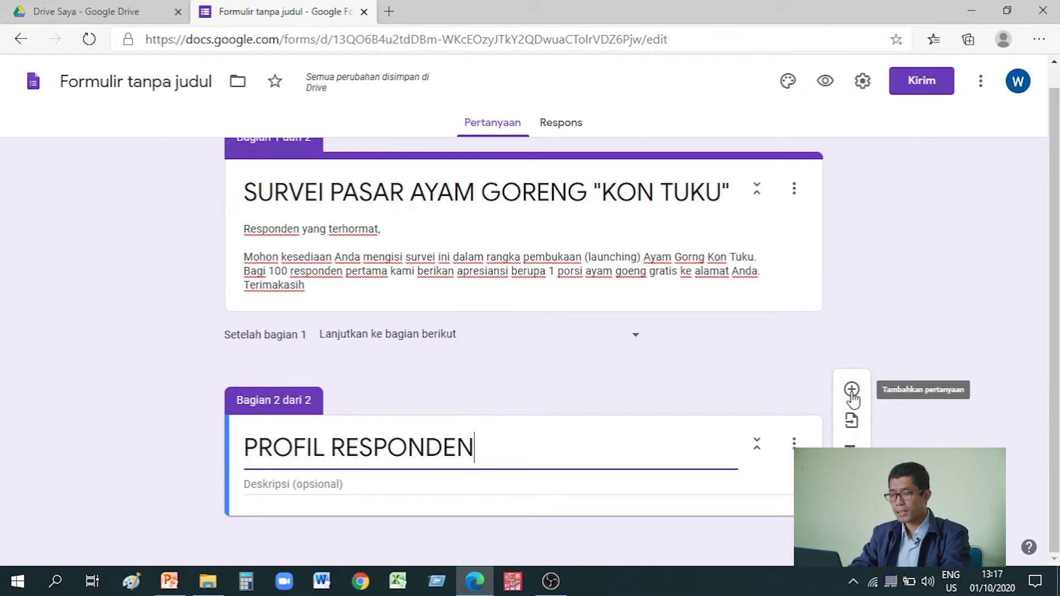
Add a question titled Nama to the PROFIL RESPONDEN section, with Jawaban singkat as its answer type.
click(852, 391)
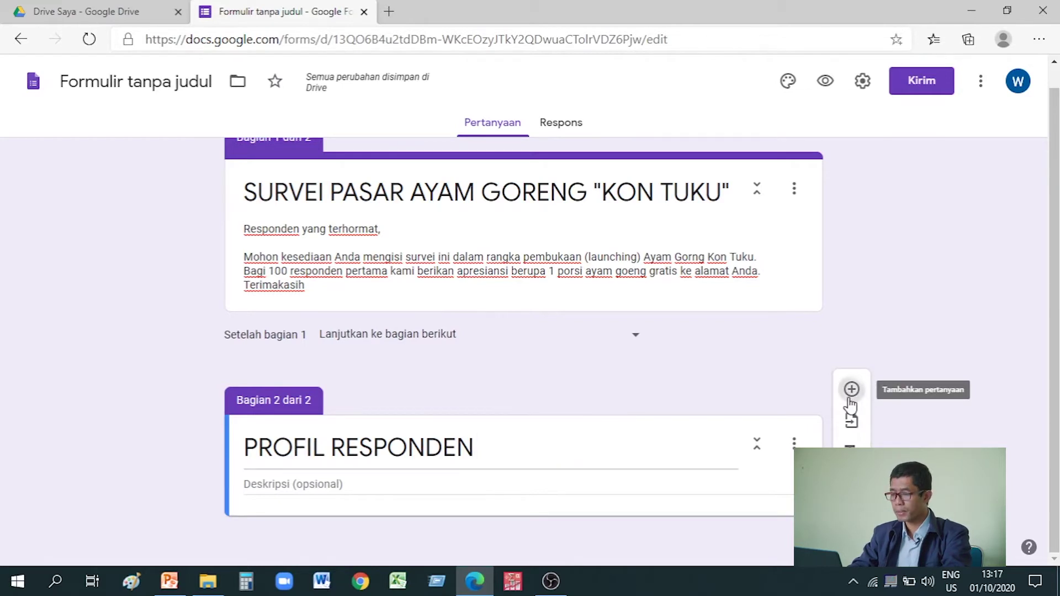
click(1055, 559)
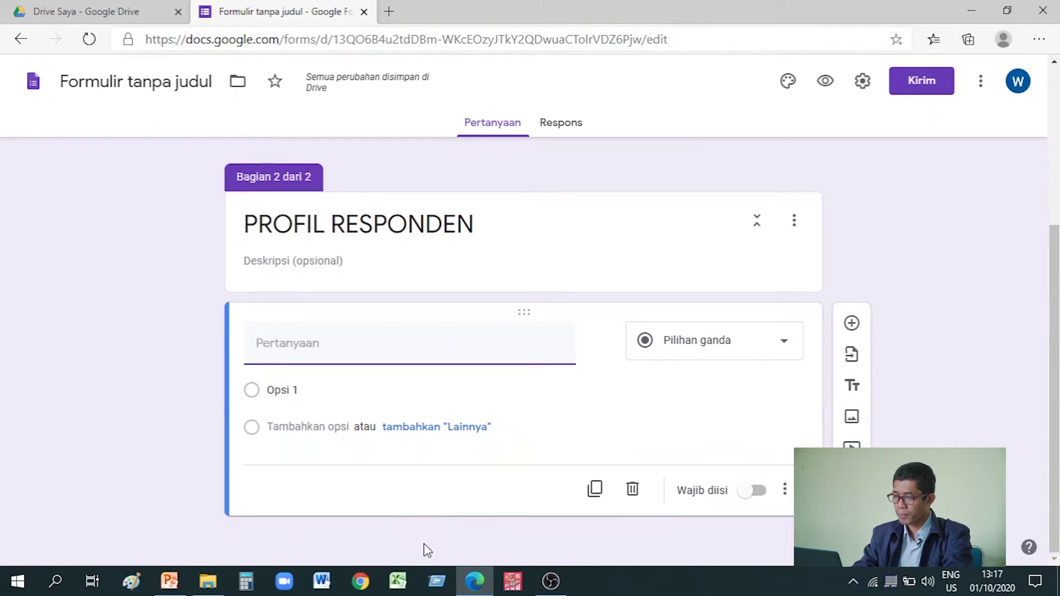
text(Nama)
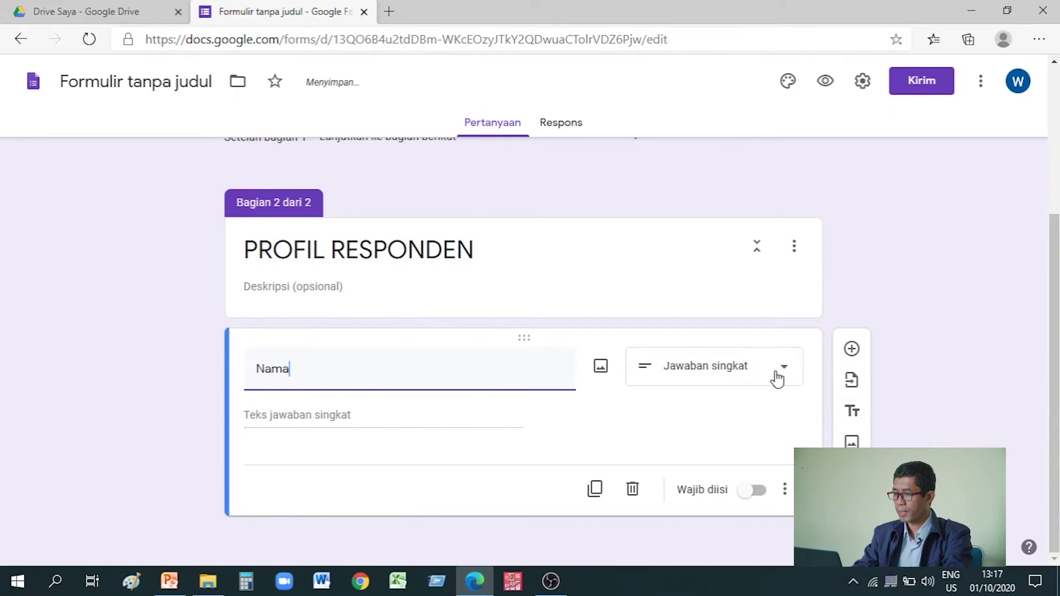
click(778, 379)
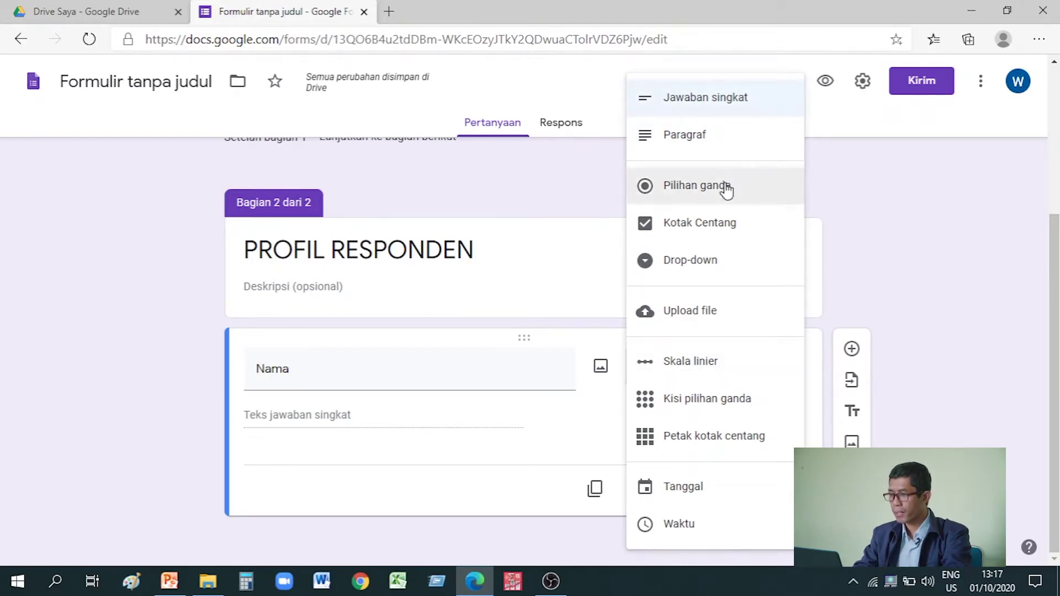
click(725, 115)
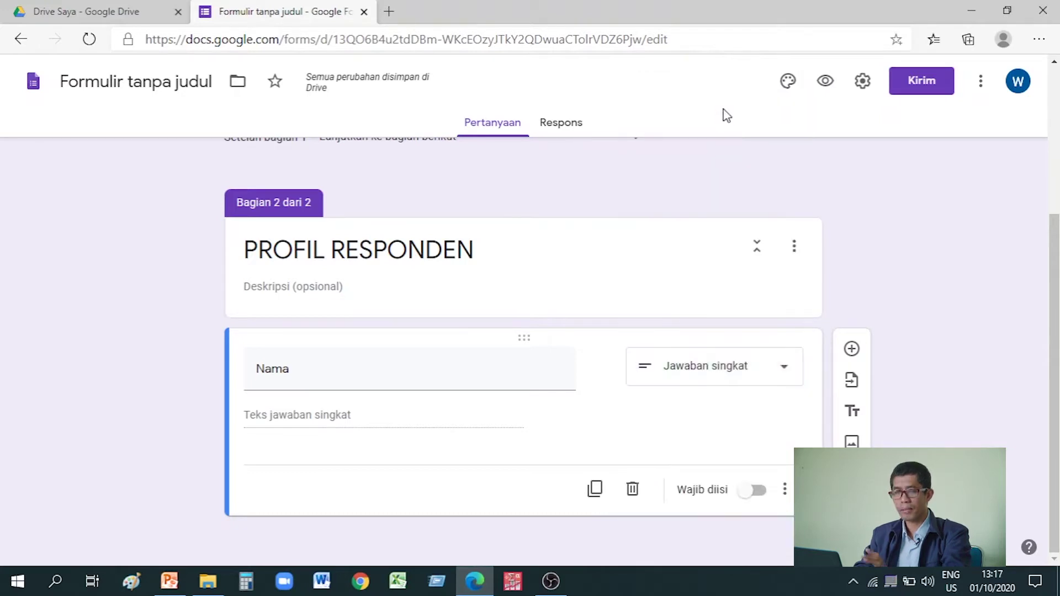
Add a Drop-down question titled Jenis Kelamin below the Nama question, with the options Pria and Wanita.
click(851, 351)
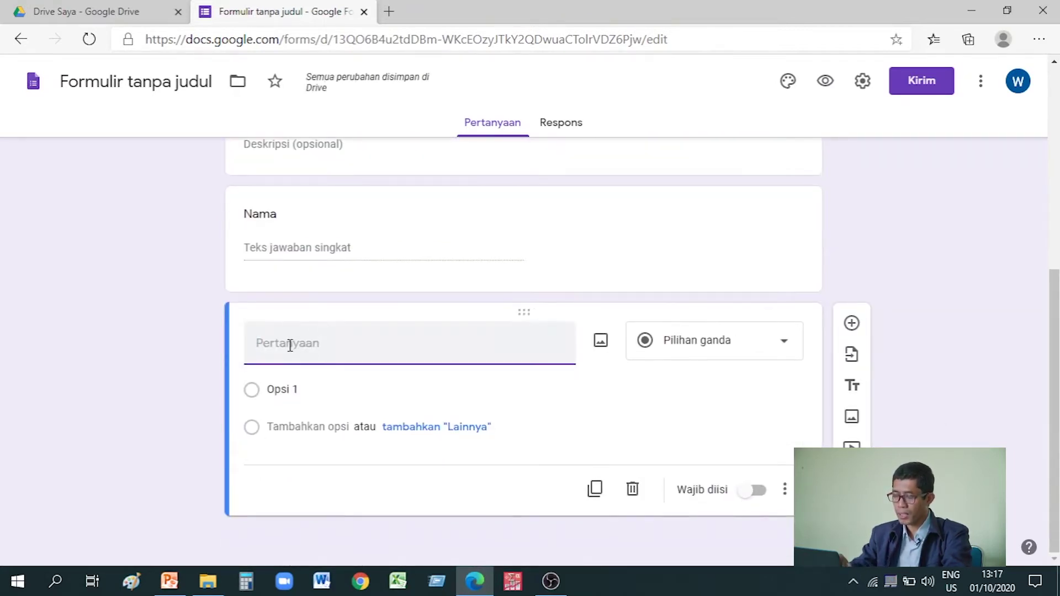
text(Je)
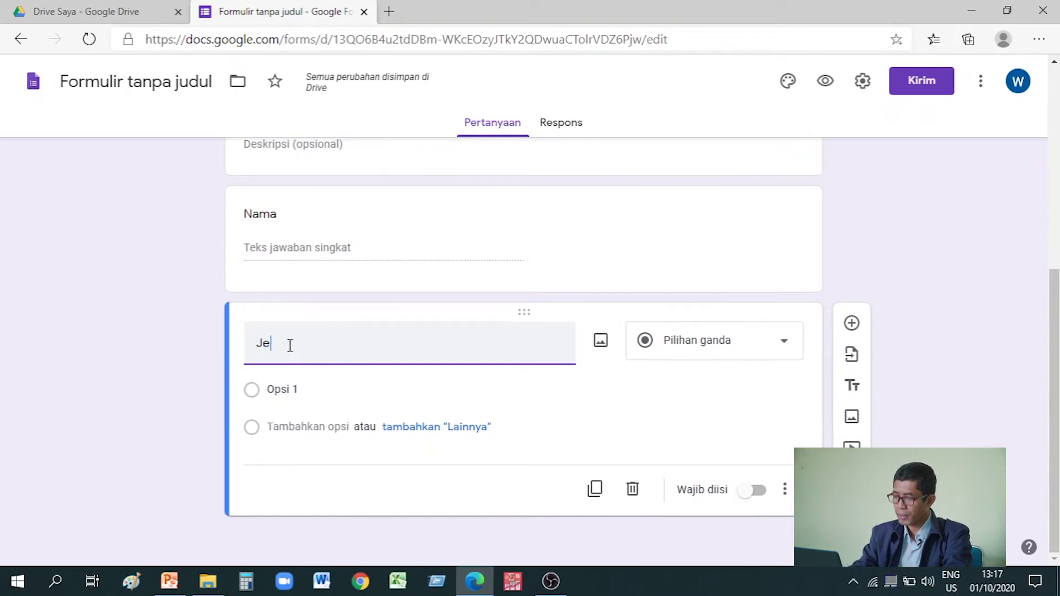
text(nis Kelamin)
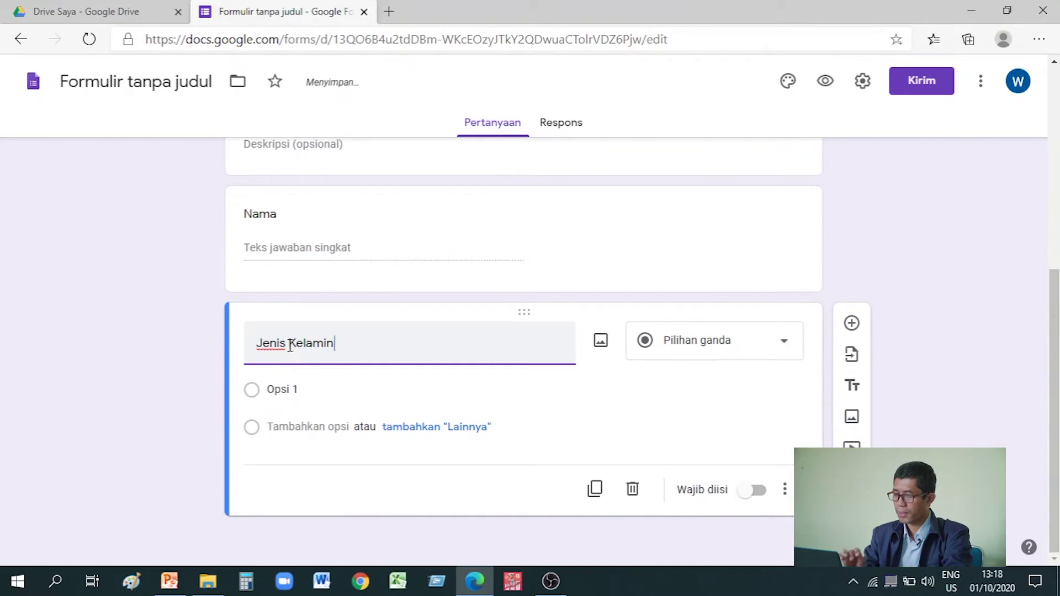
click(785, 345)
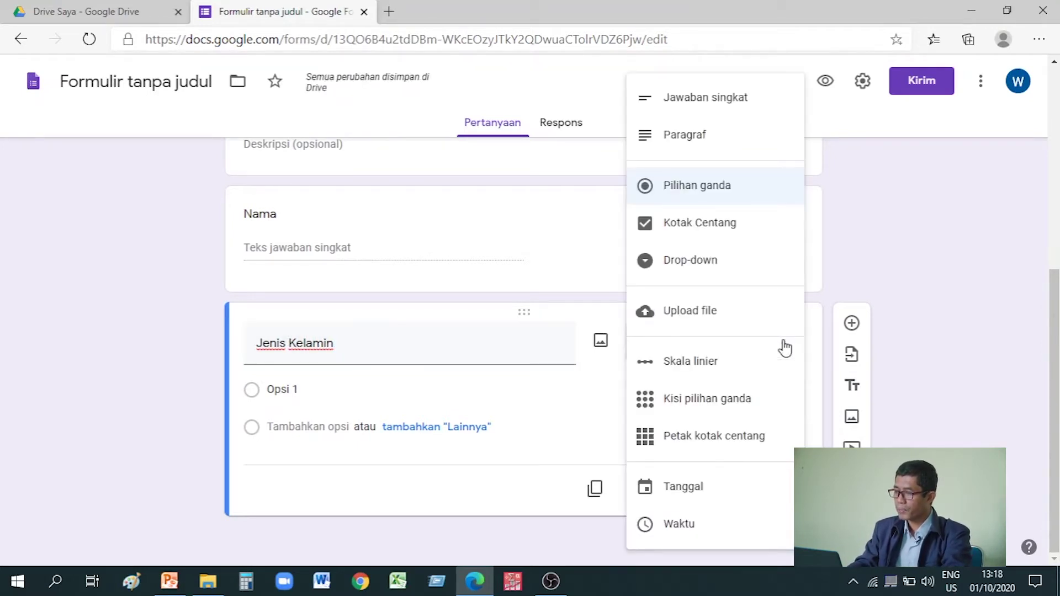
click(757, 279)
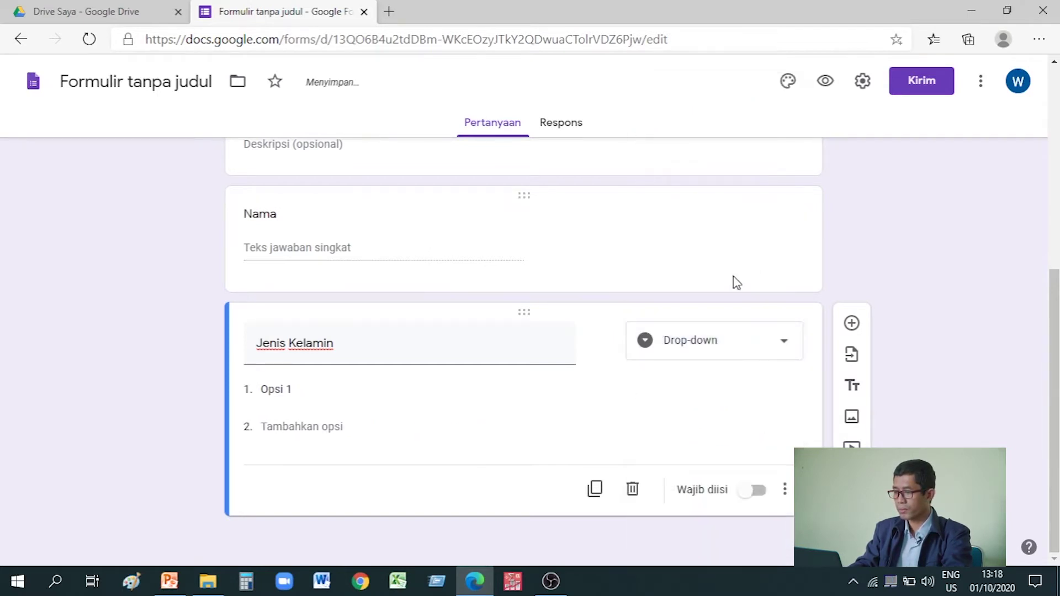
click(337, 389)
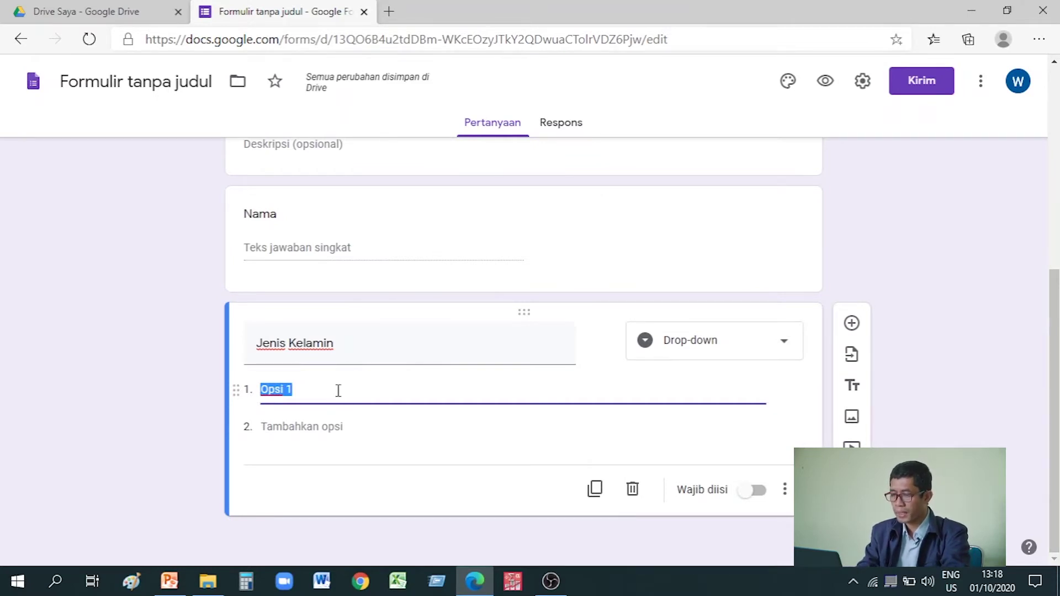
text(Pria)
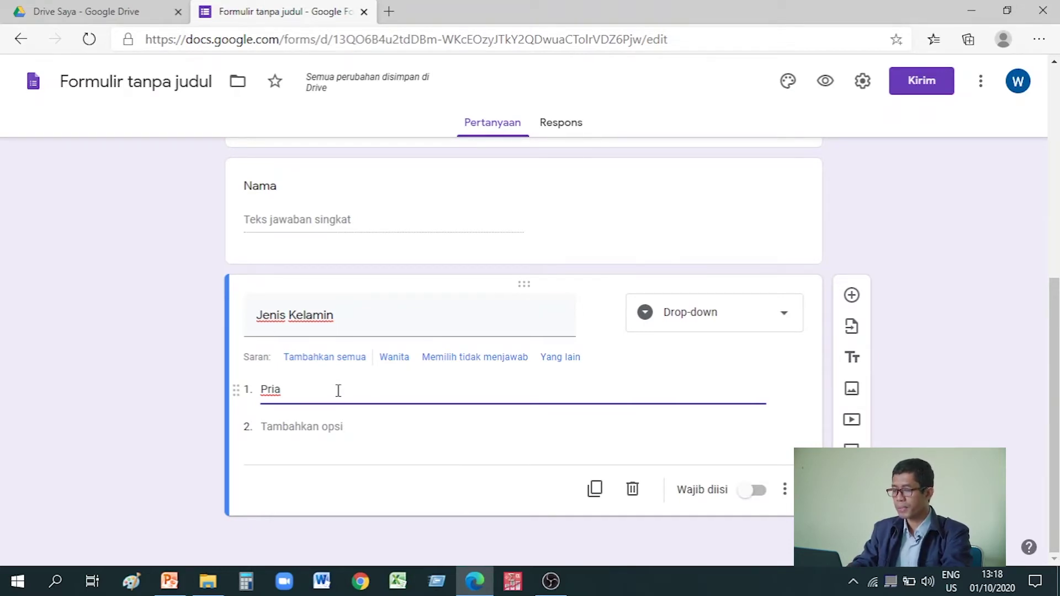
click(394, 358)
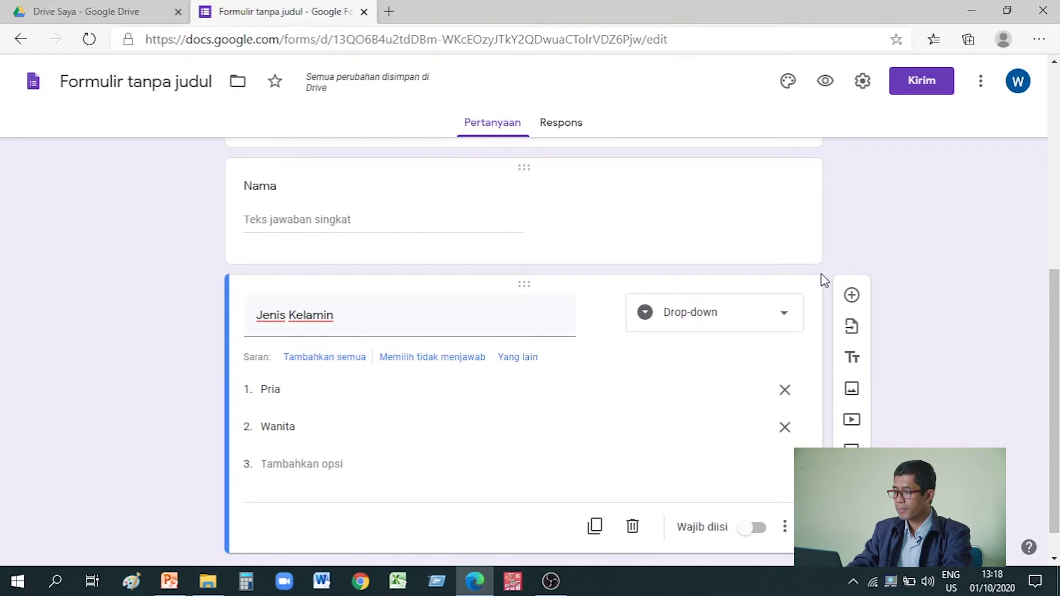
Add a Pilihan ganda question titled Usia with the options Dibawah 20 tahun, 20 - 30 tahun, 30 - 40 tahun and Diatas 40 tahun.
click(852, 296)
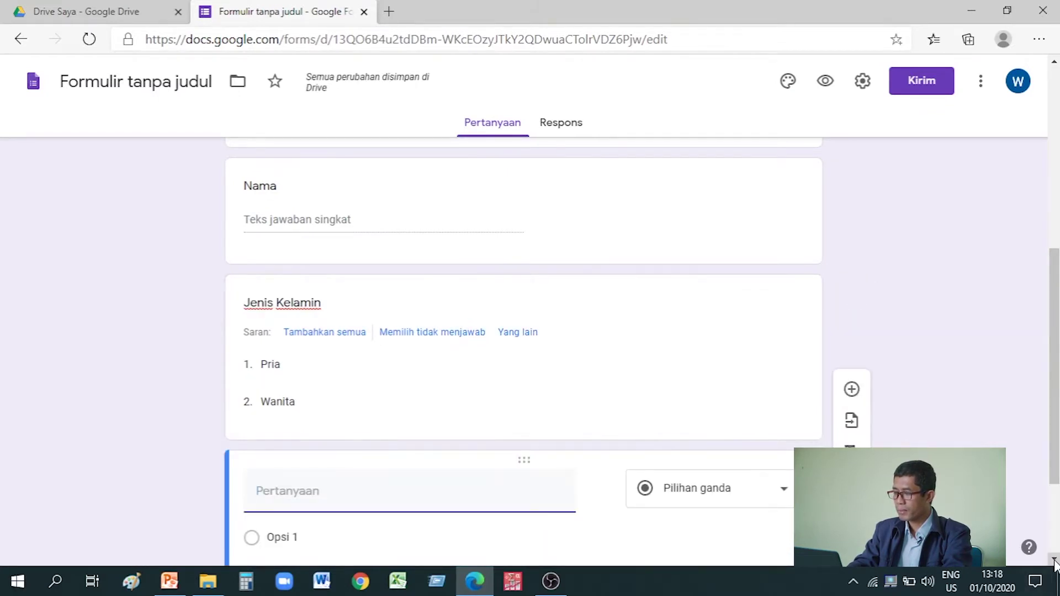
scroll(1055, 563, down, 5)
text(Usia)
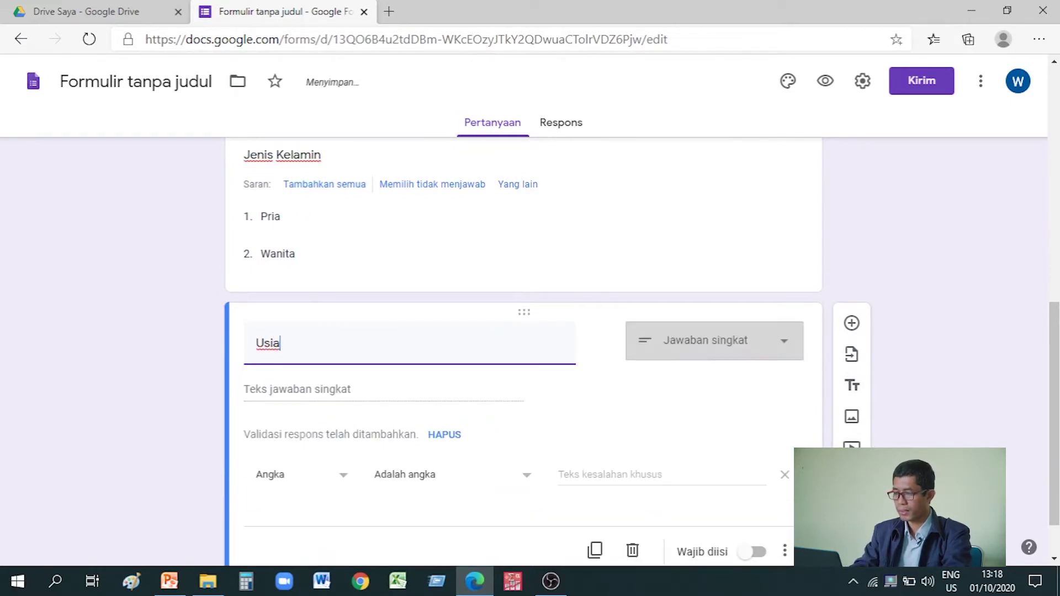
click(778, 346)
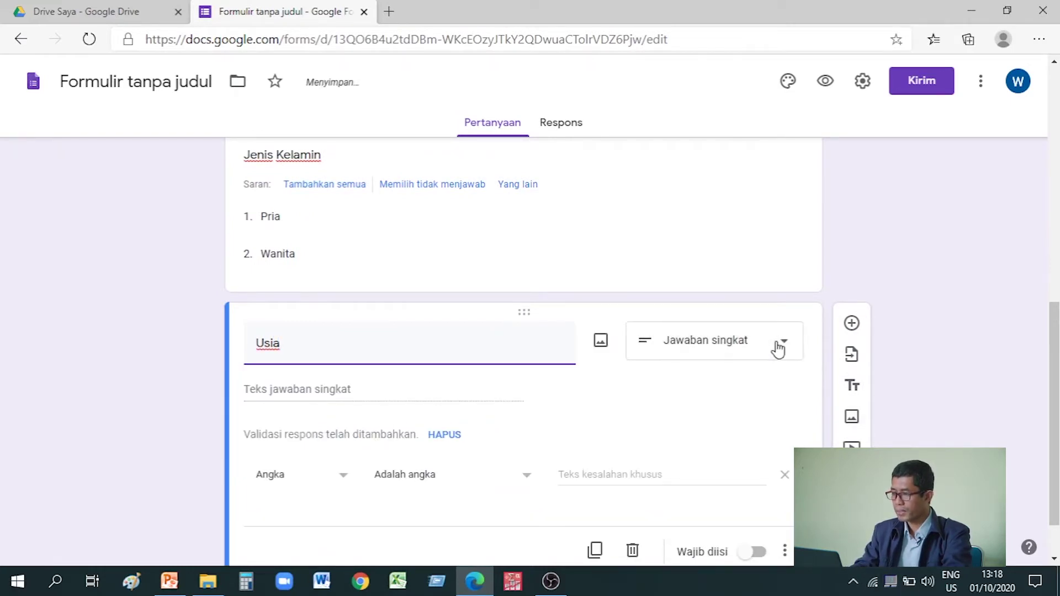
click(757, 198)
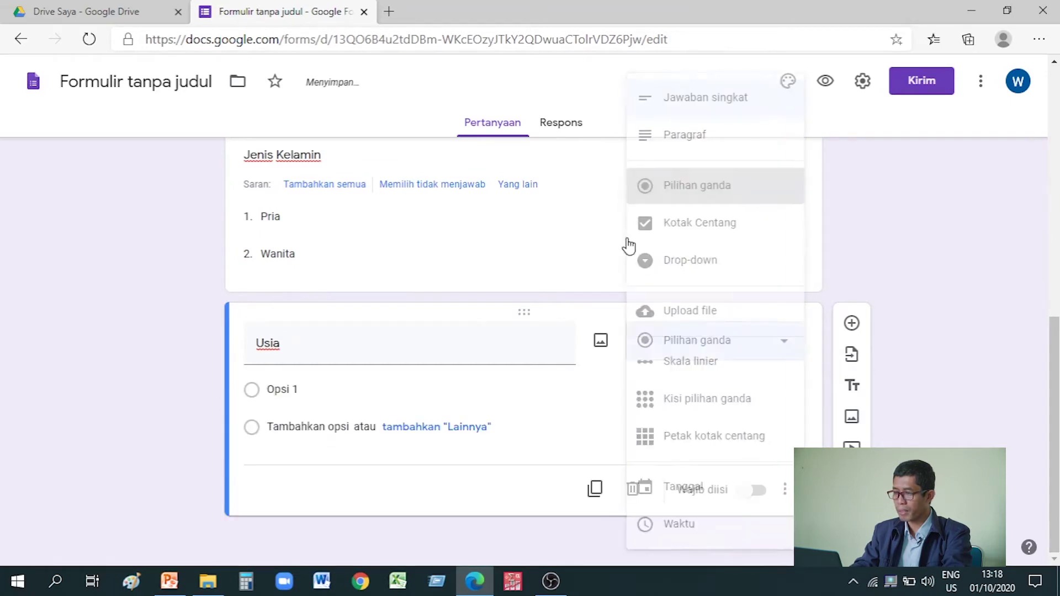
click(329, 385)
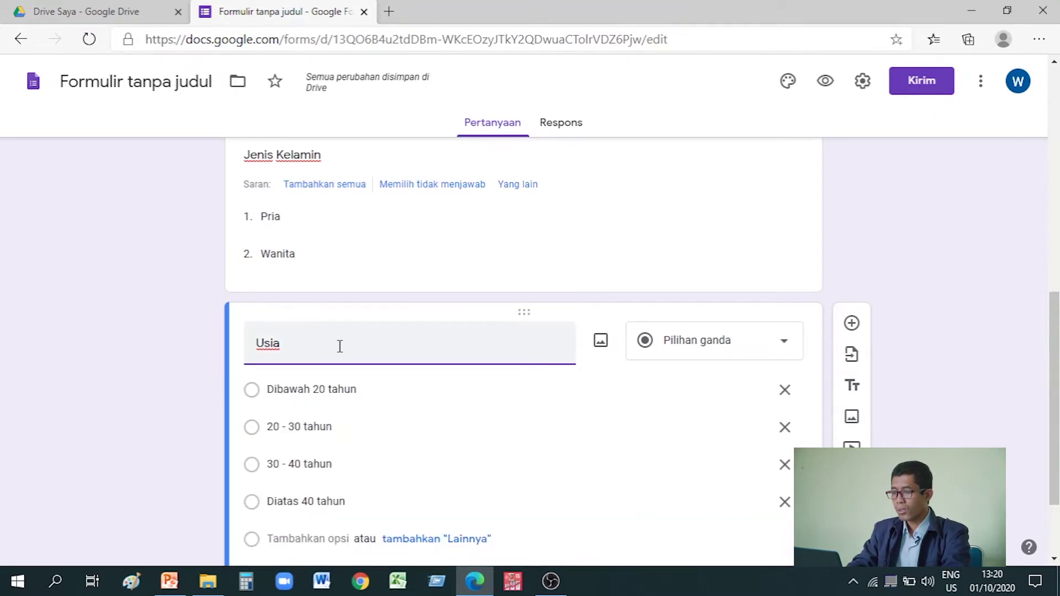
click(778, 347)
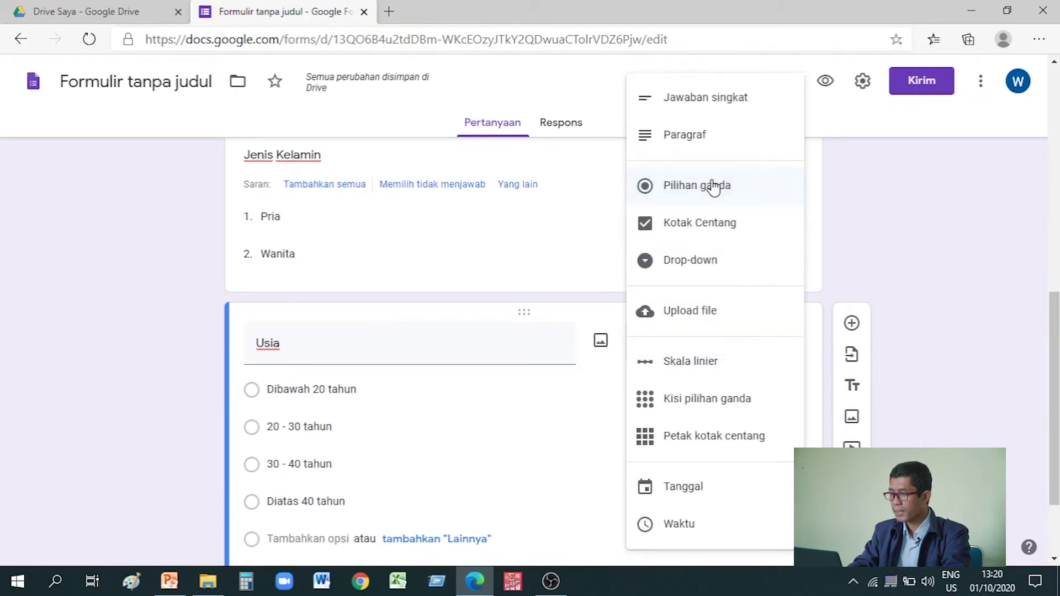
click(713, 187)
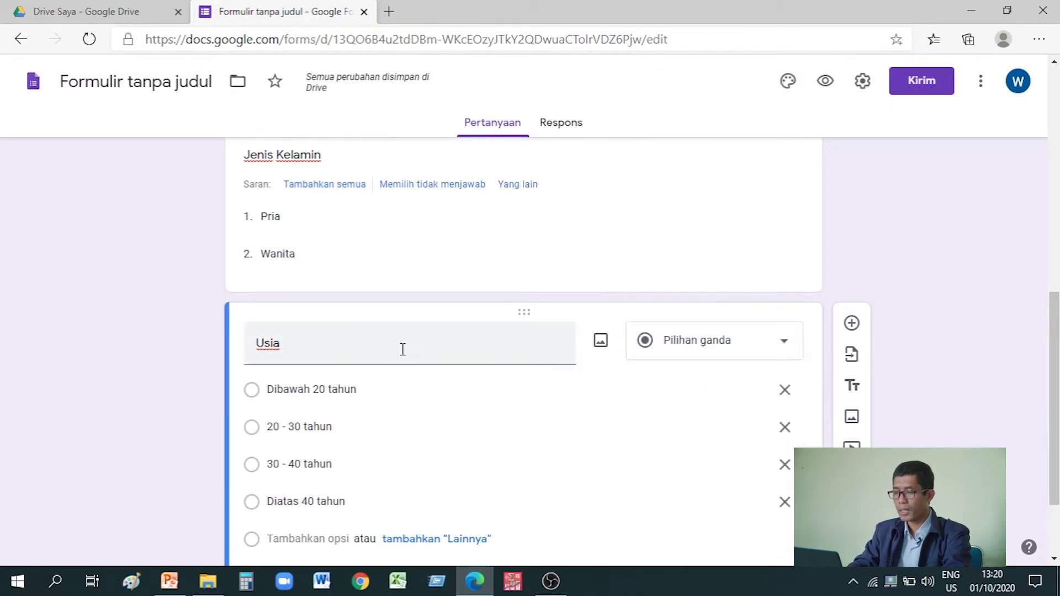
click(335, 390)
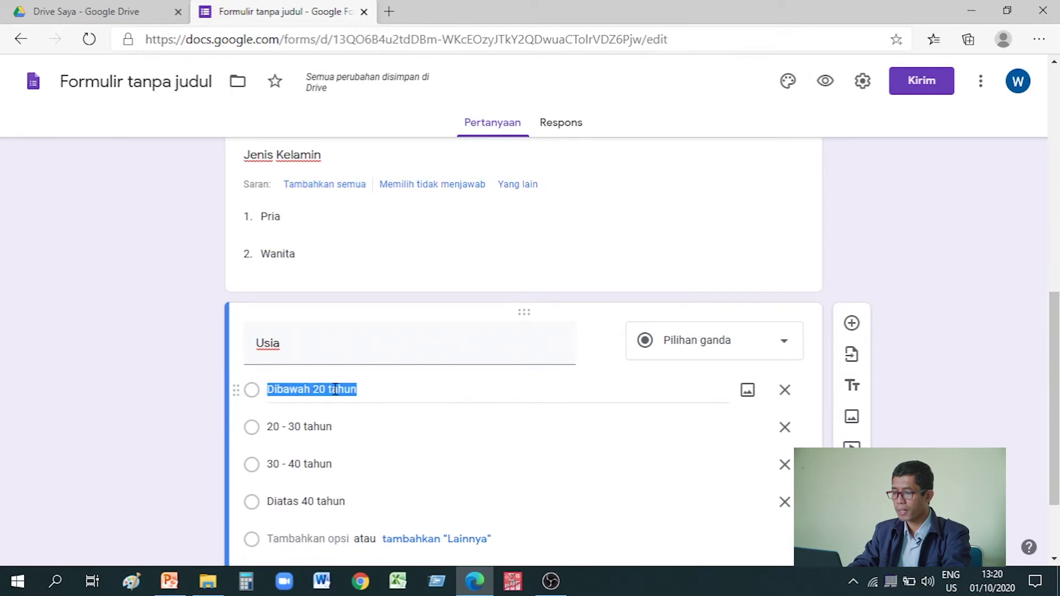
click(278, 392)
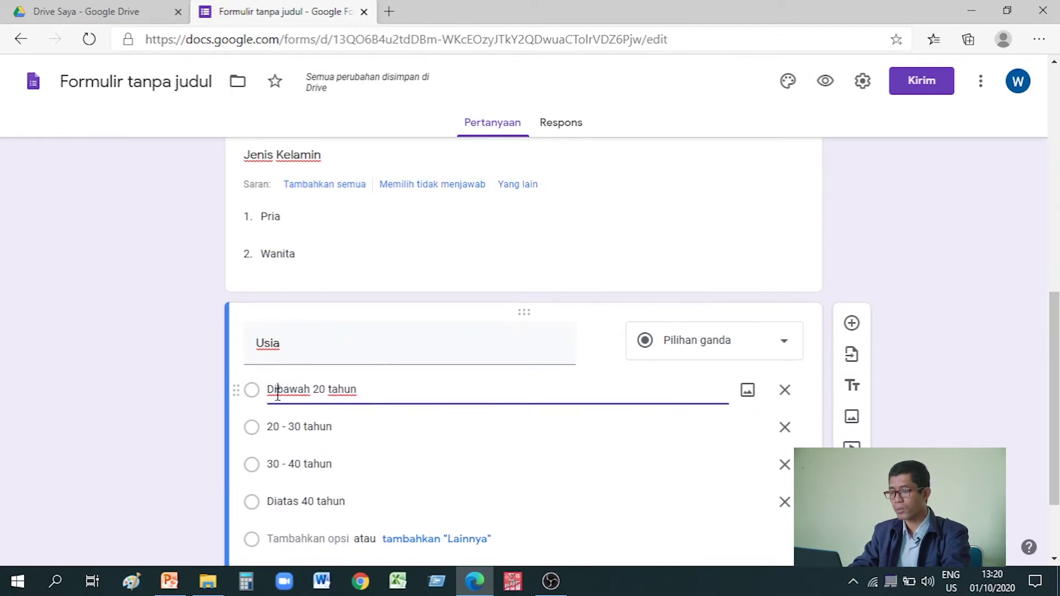
click(278, 427)
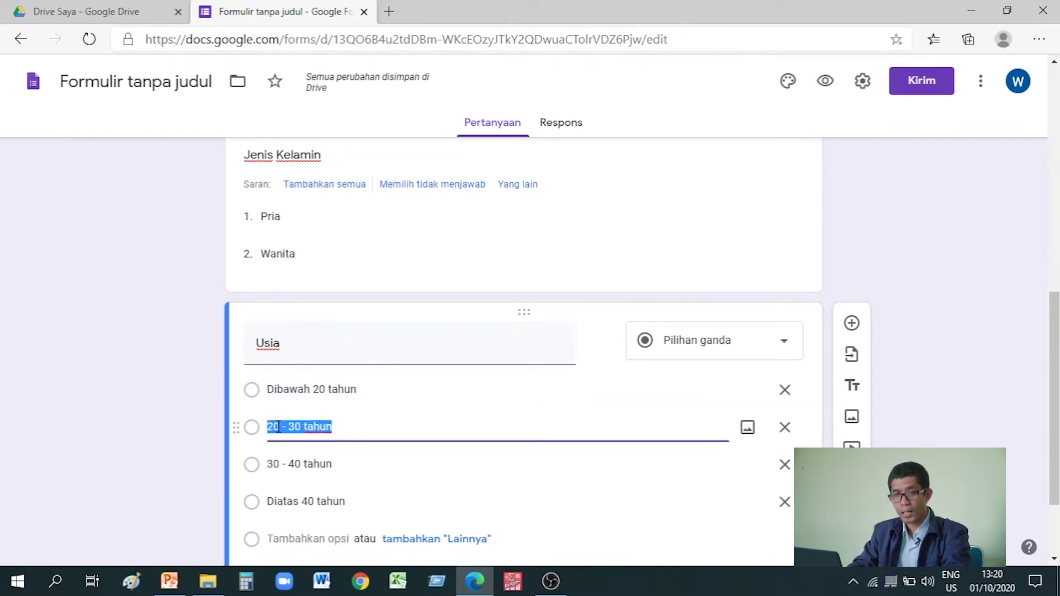
click(307, 431)
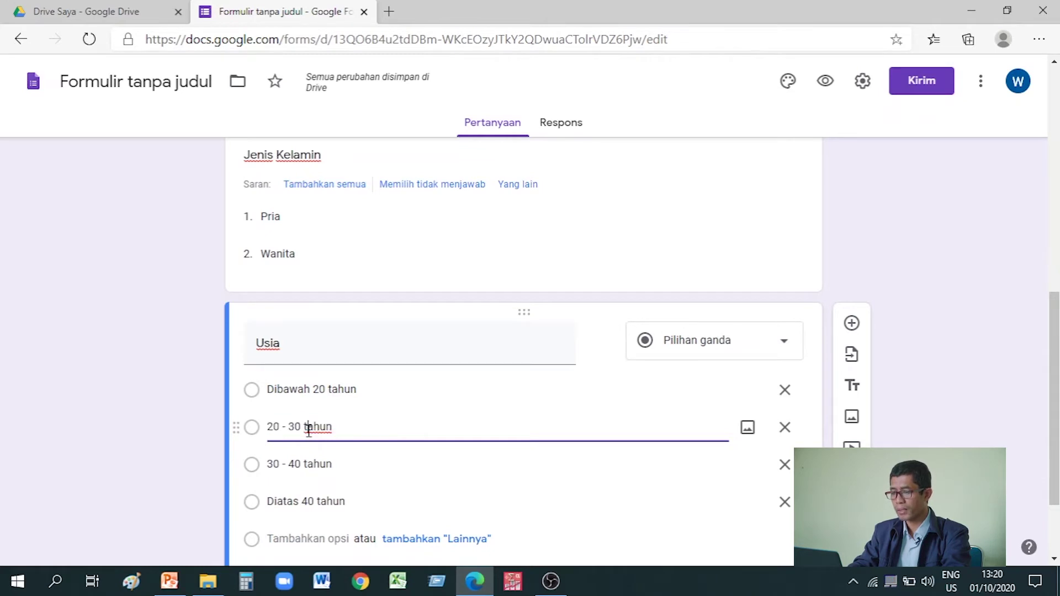
click(284, 463)
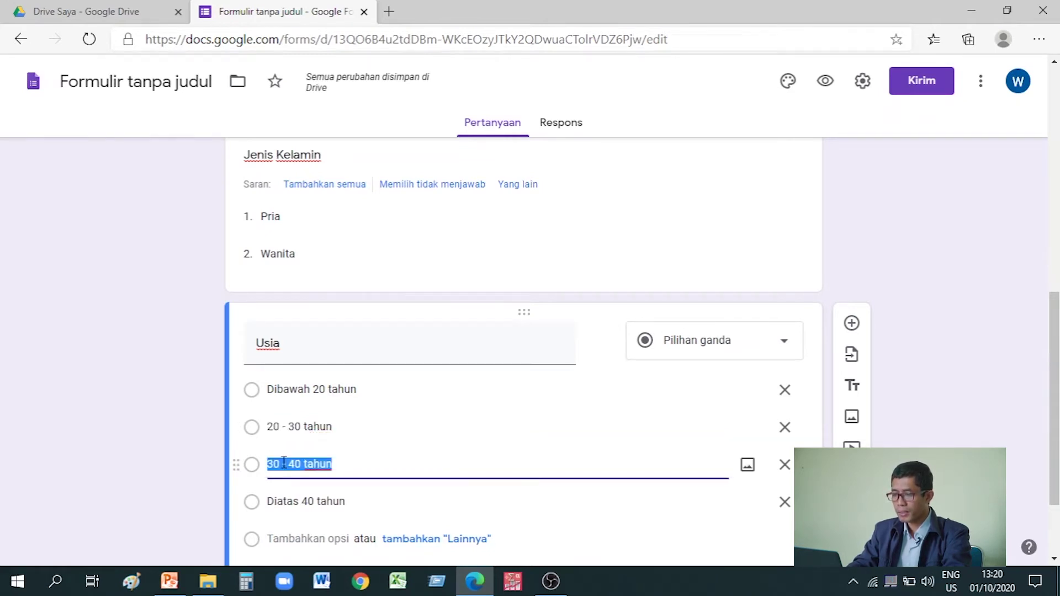
click(360, 460)
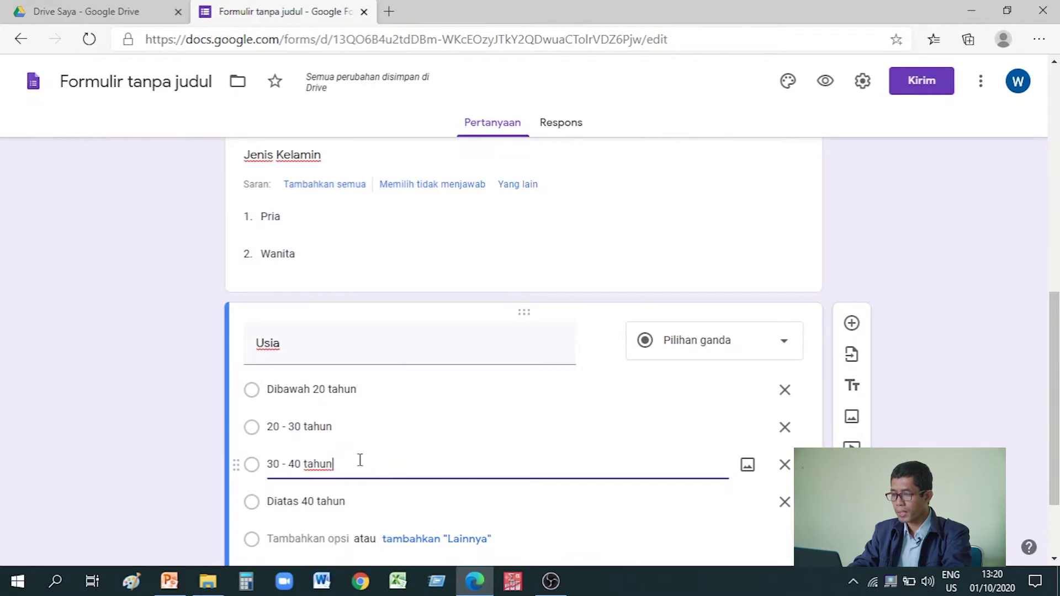
click(299, 503)
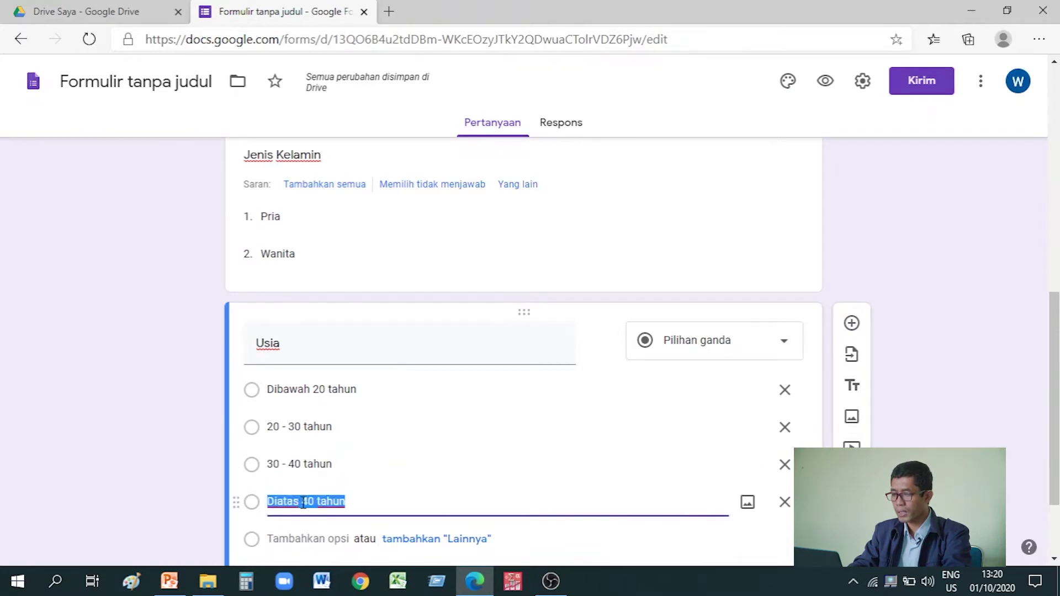
click(302, 504)
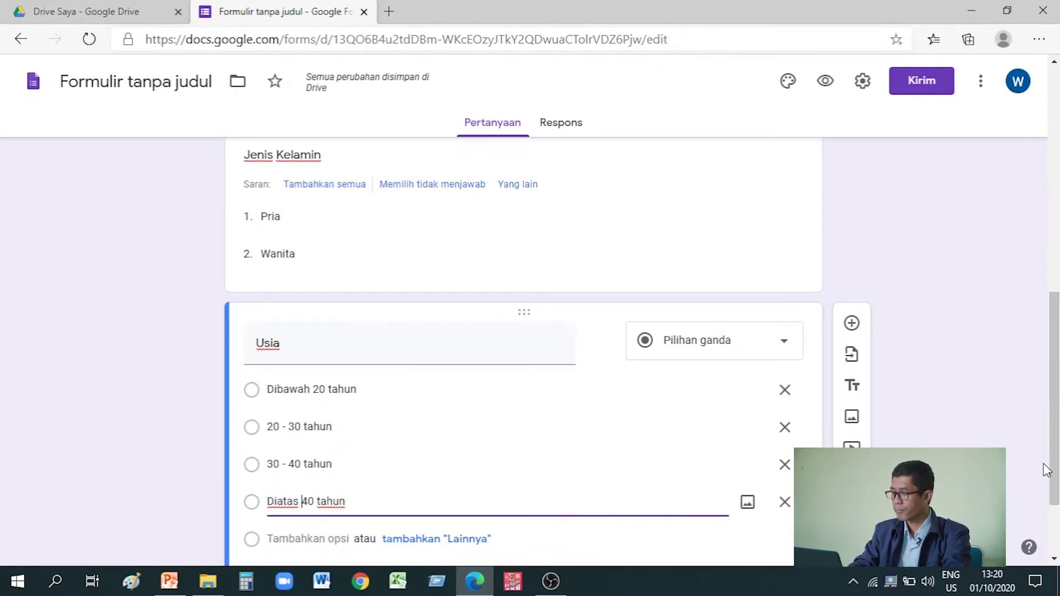
scroll(1054, 496, down, 2)
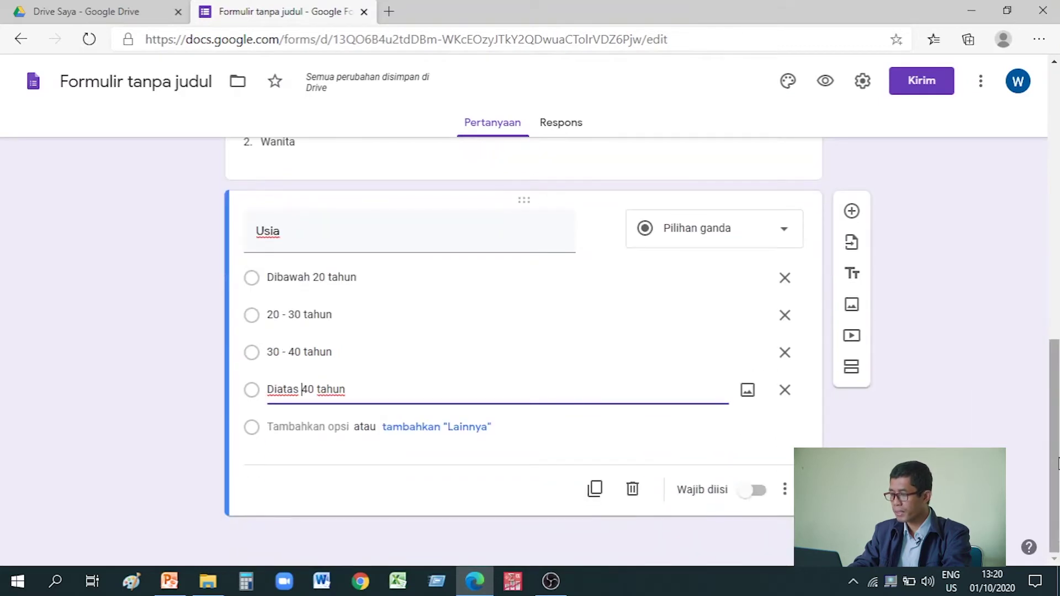
drag(1057, 463, 1055, 286)
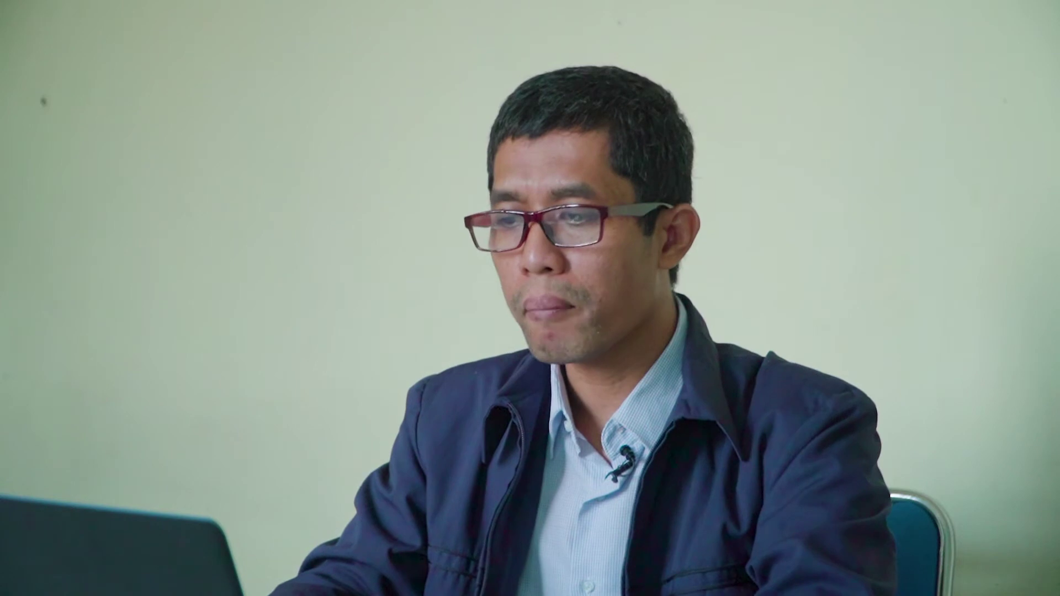
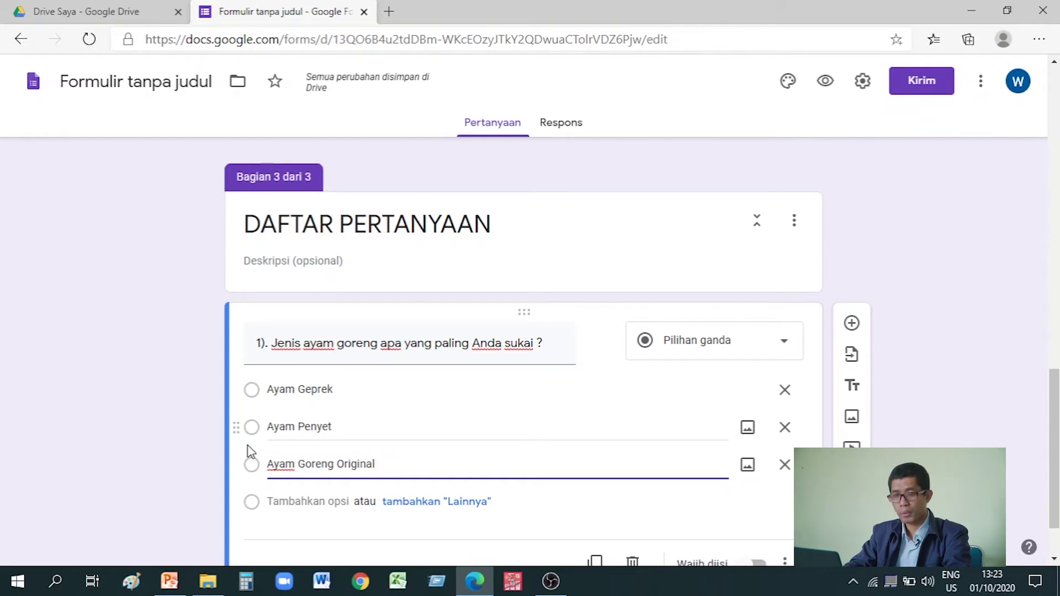
Duplicate the question about the favourite type of fried chicken and renumber the copy as 2).
click(1055, 561)
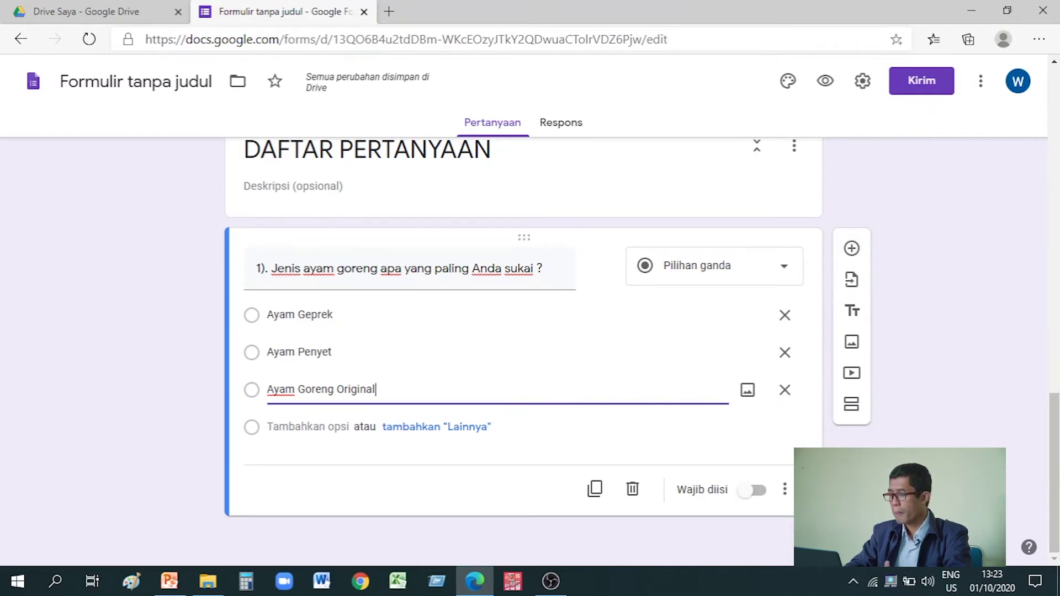
click(595, 499)
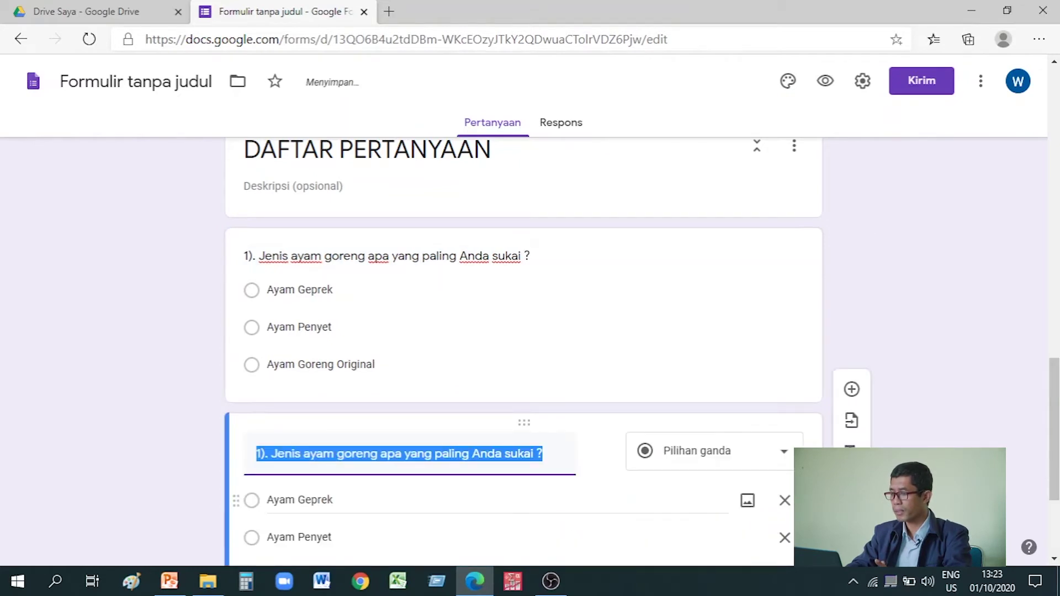
click(257, 453)
key(Delete)
text(2)
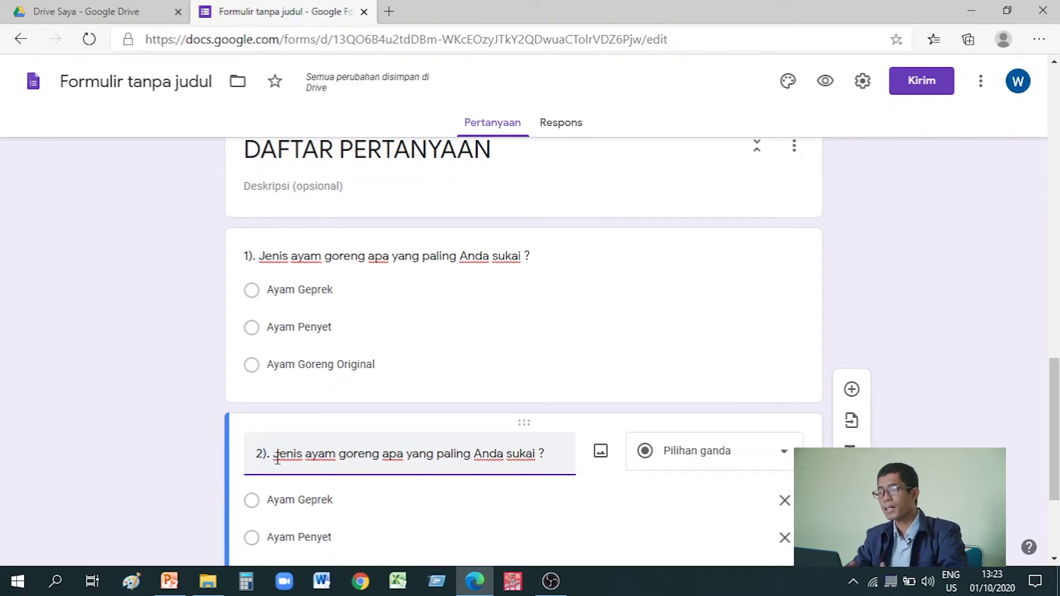
Replace the wording of question 2 with "Menurut Anda berapa harga ayam goreng yang paling sesuai ?".
key(Delete)
key(Delete)
key(Delete)
key(Delete)
key(Delete)
key(Delete)
key(Delete)
key(Delete)
key(Delete)
key(Delete)
key(Delete)
key(Delete)
key(Delete)
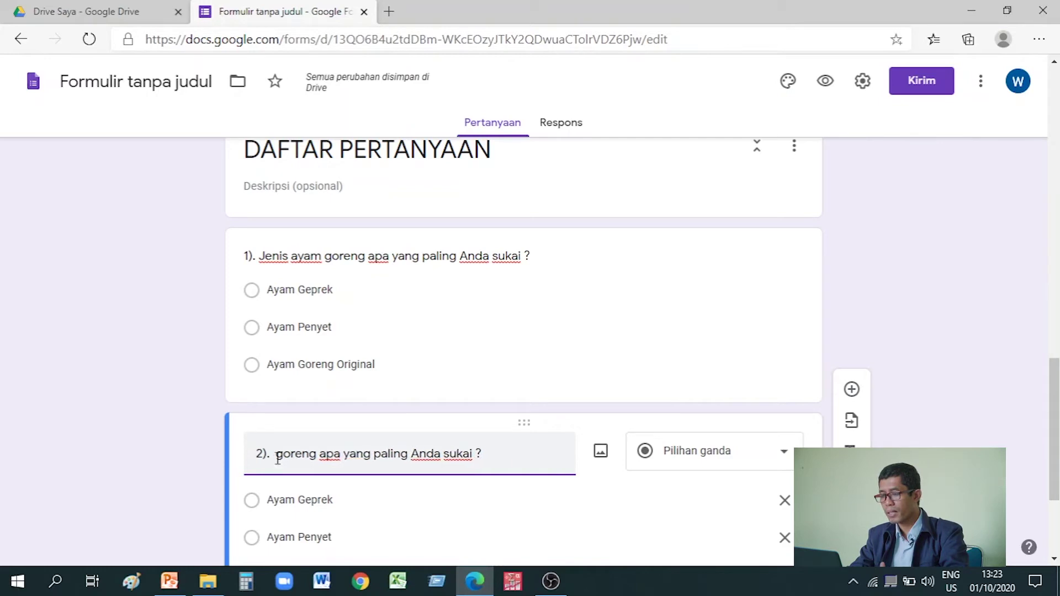
key(Delete)
key(Delete)
key(Delete)
key(Delete)
key(Delete)
key(Delete)
key(Delete)
key(Delete)
key(Delete)
key(Delete)
key(Delete)
key(Delete)
key(Delete)
key(Delete)
key(Delete)
key(Delete)
key(Delete)
key(Delete)
key(Delete)
key(Delete)
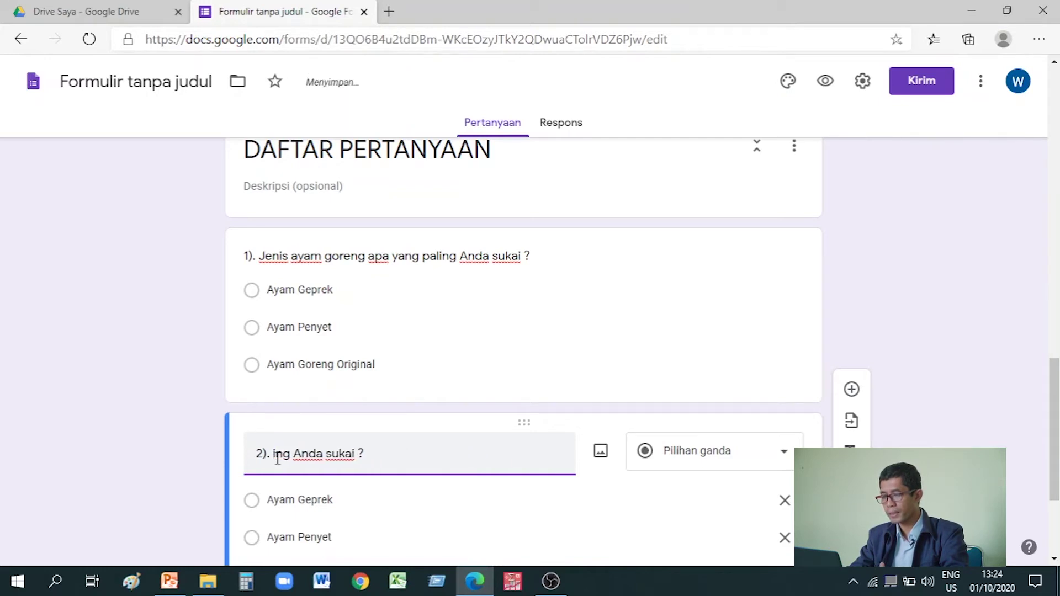
key(Delete)
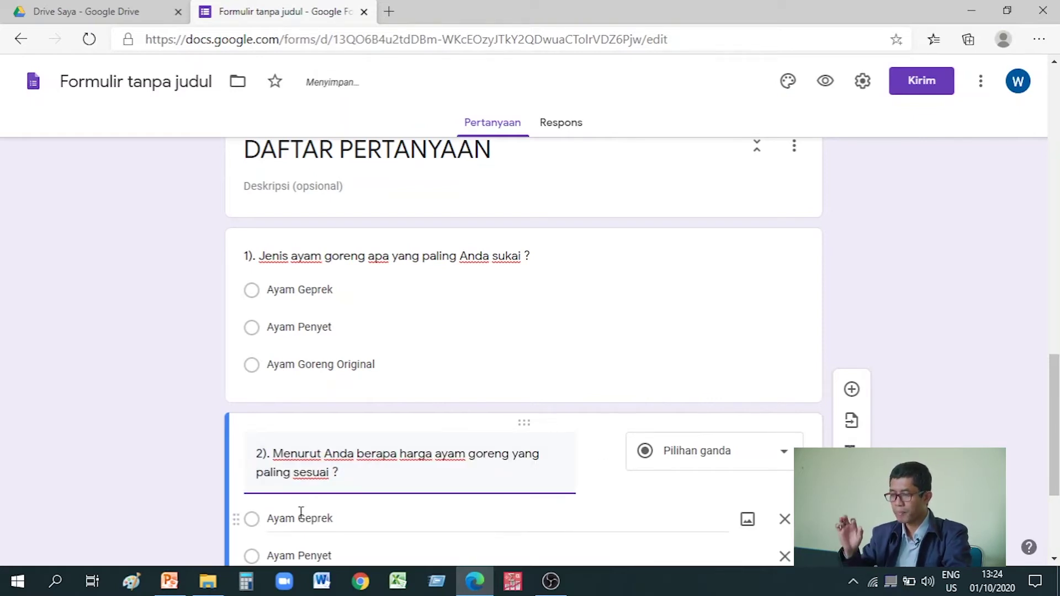
Replace the Ayam Geprek option of question 2 with the price options Rp. 10.000,-, Rp. 15.000,- and Rp. 20.000,-.
click(300, 512)
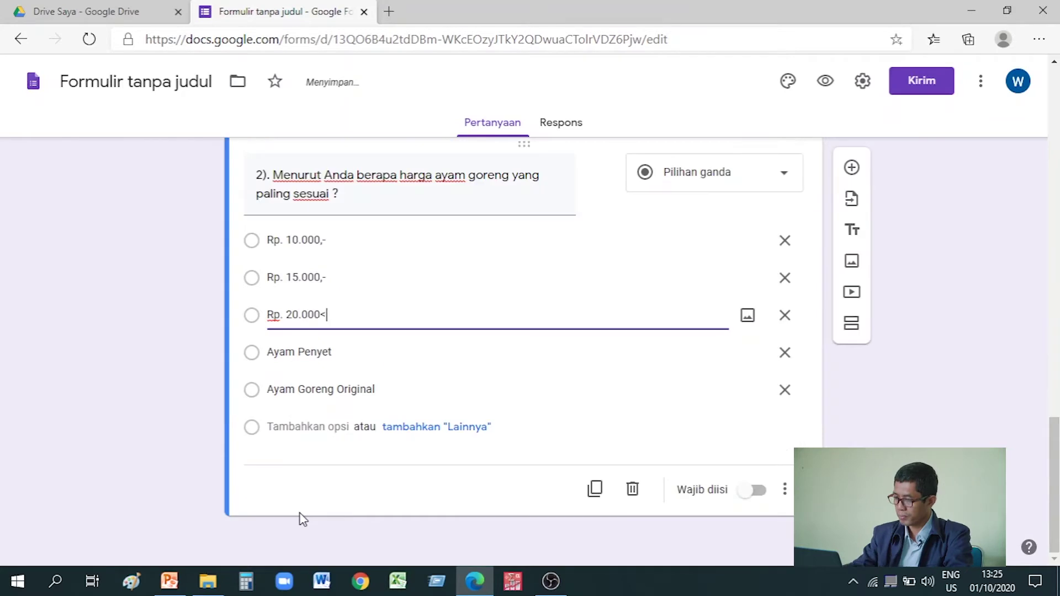
text(-)
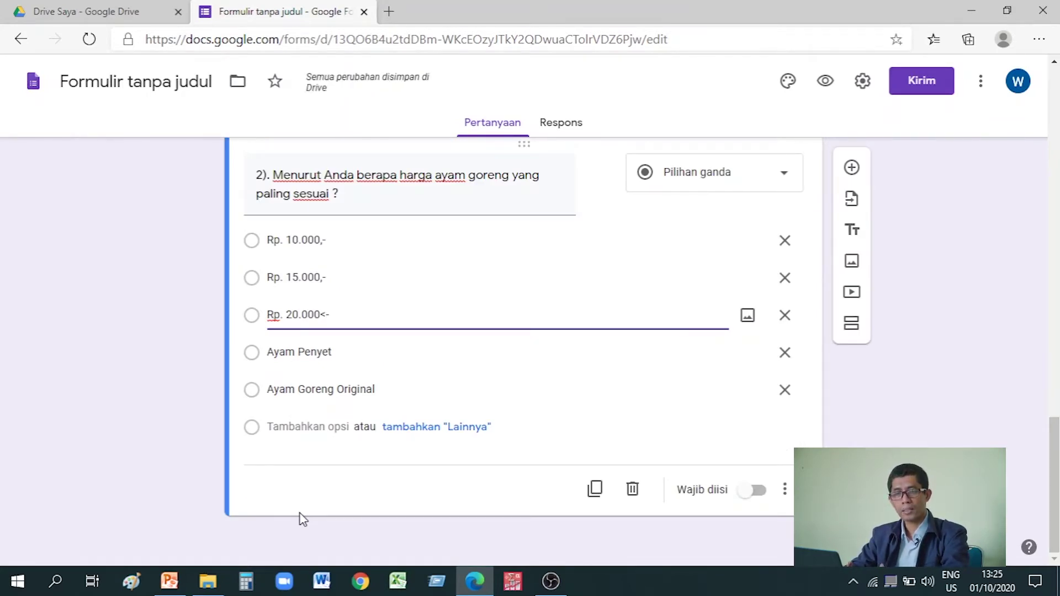
key(BackSpace)
key(BackSpace)
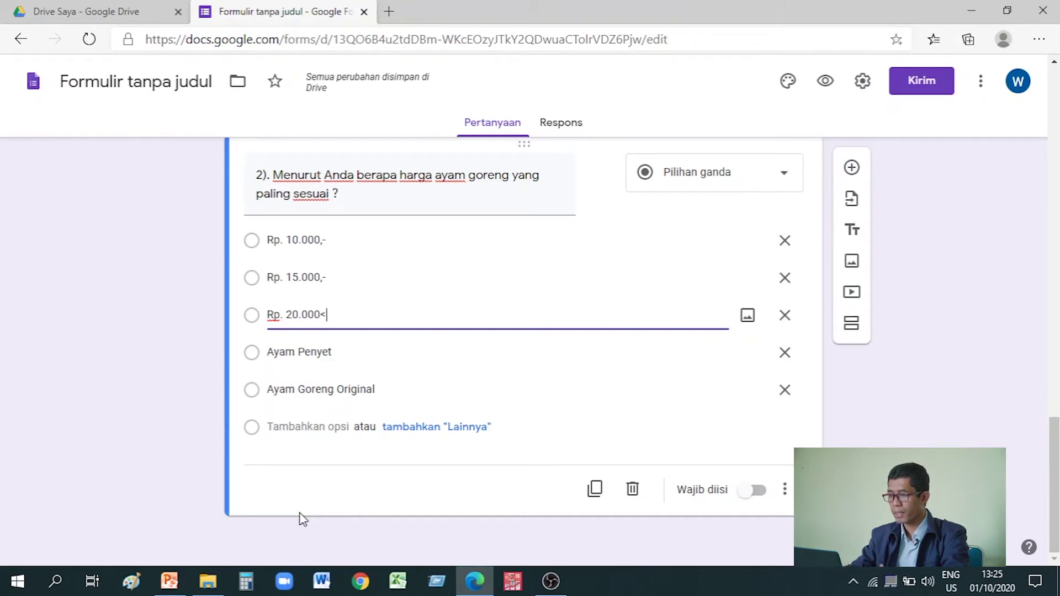
text(,)
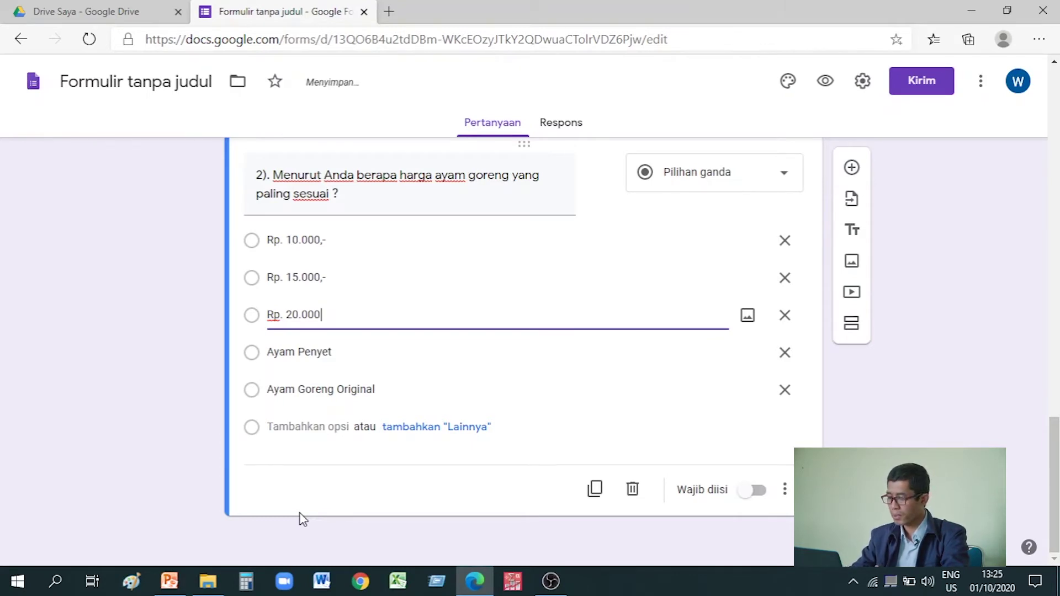
text(-)
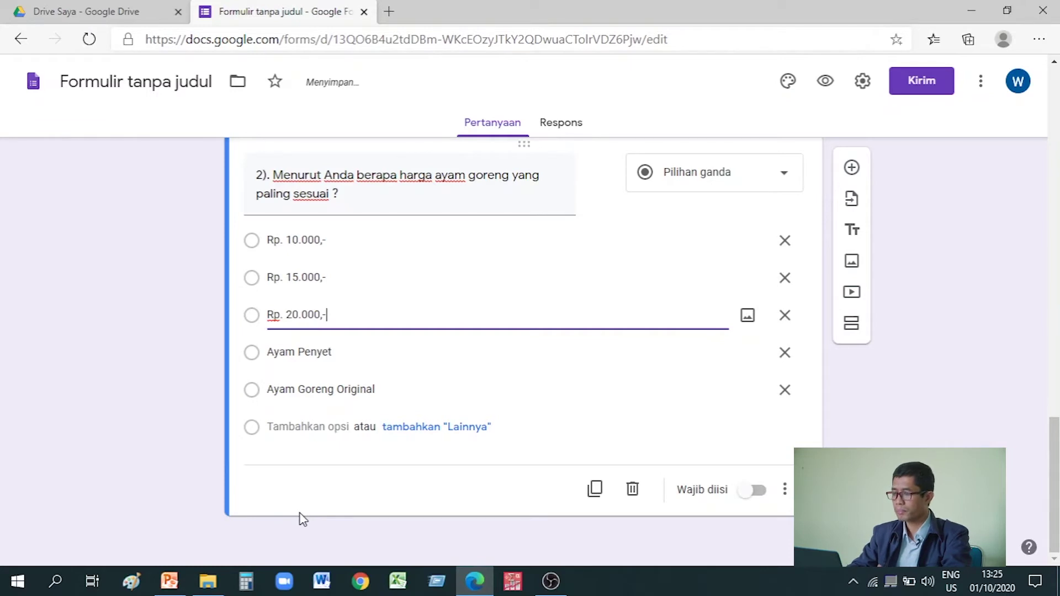
Delete the leftover options Ayam Penyet and Ayam Goreng Original from question 2.
click(356, 346)
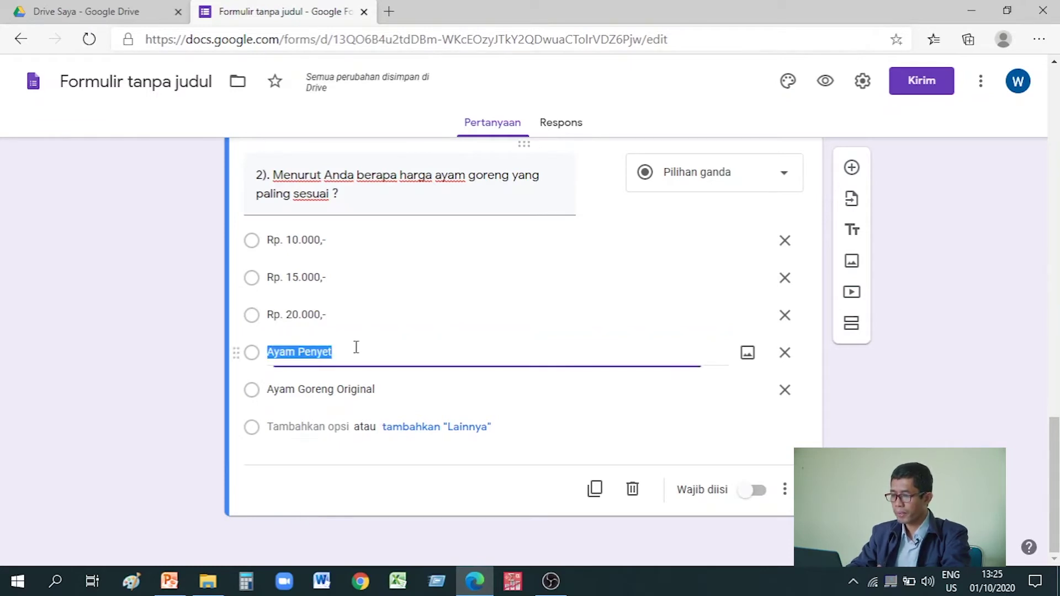
click(785, 353)
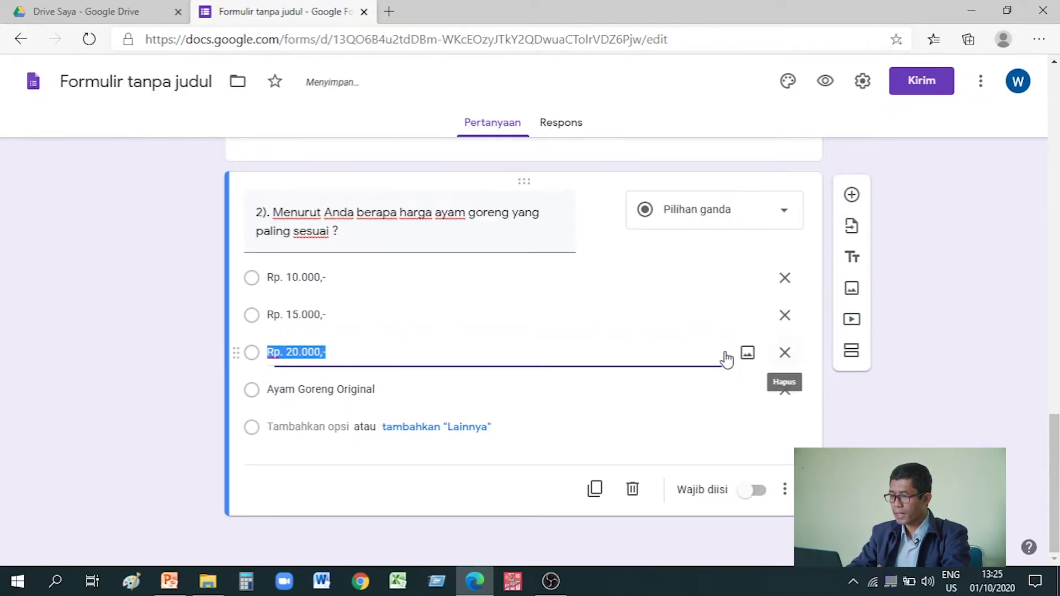
click(421, 392)
click(785, 390)
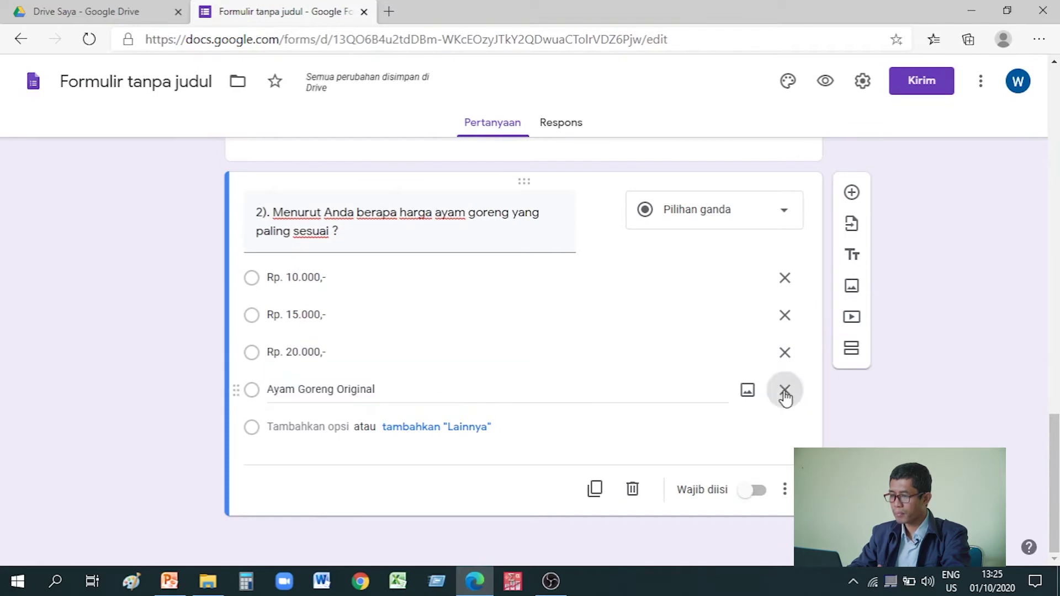
Duplicate question 2 as "3). Menurut Anda bentuk promosi apa yang paling sesuai ?" with the options Discount, Beli 2 gratis 1 and Gratis Ongkir.
click(596, 497)
click(595, 489)
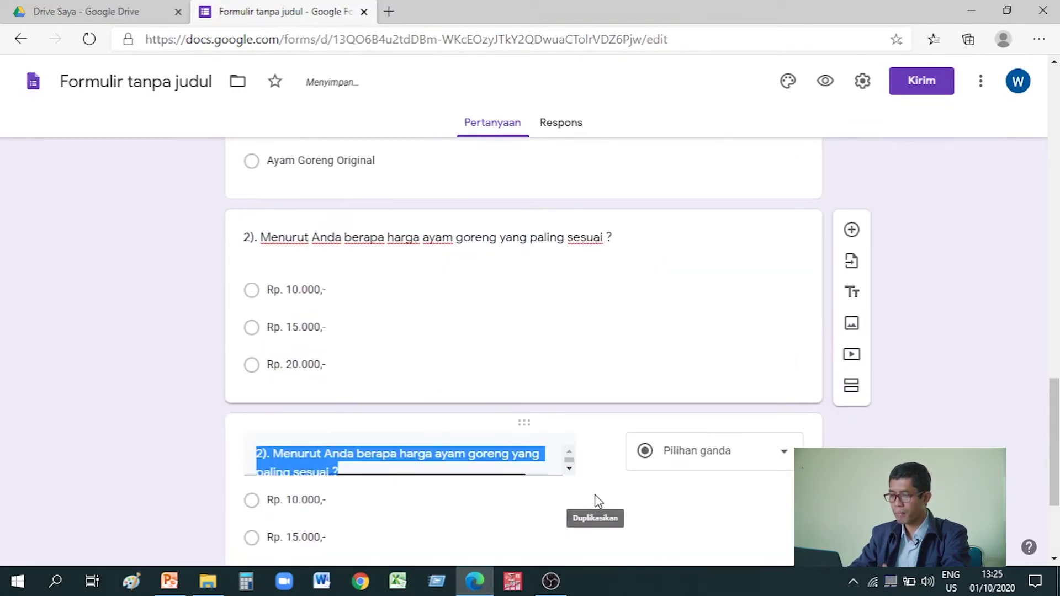
click(254, 456)
key(Delete)
text(3)
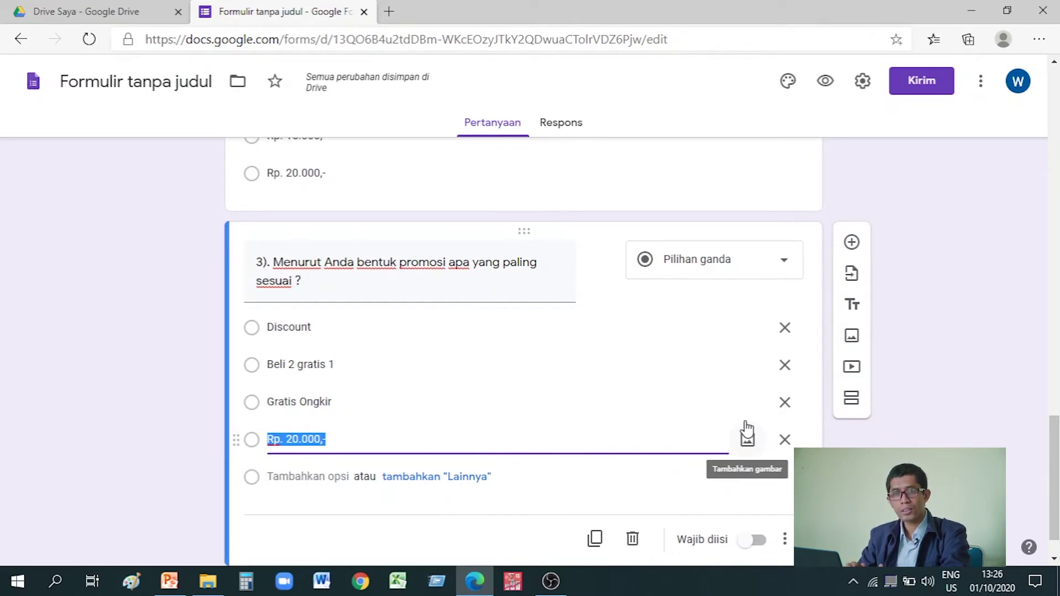
Delete the leftover Rp. 20.000,- option from question 3 and add the "Lainnya" option below Gratis Ongkir.
click(366, 363)
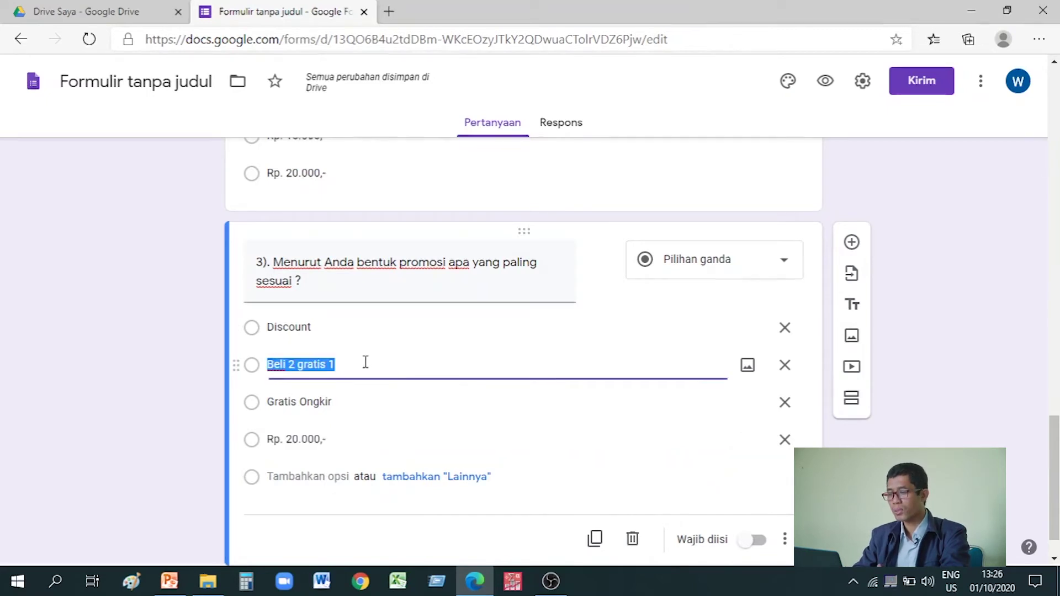
click(338, 402)
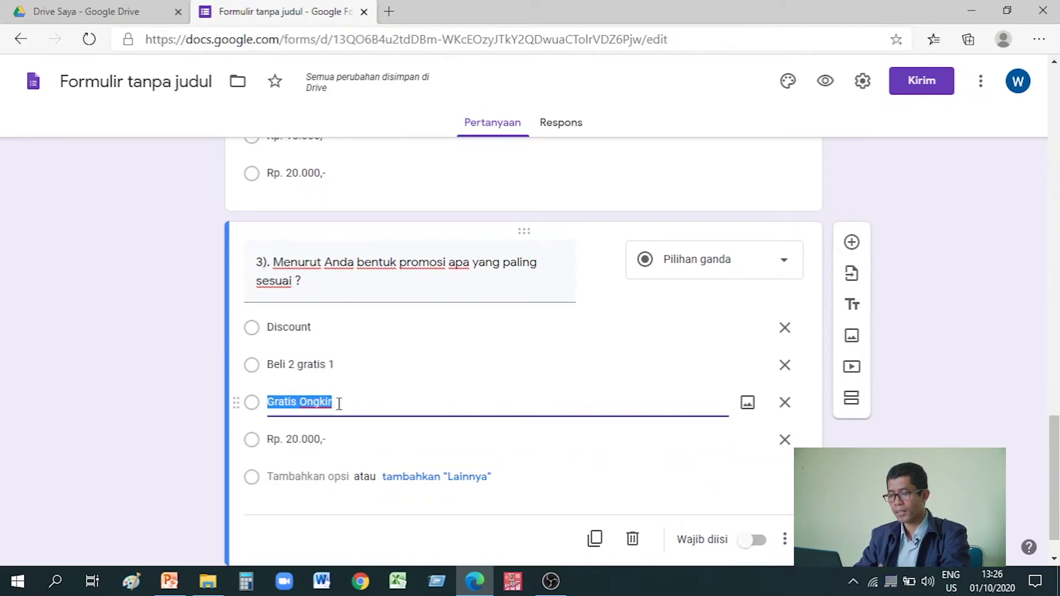
click(359, 442)
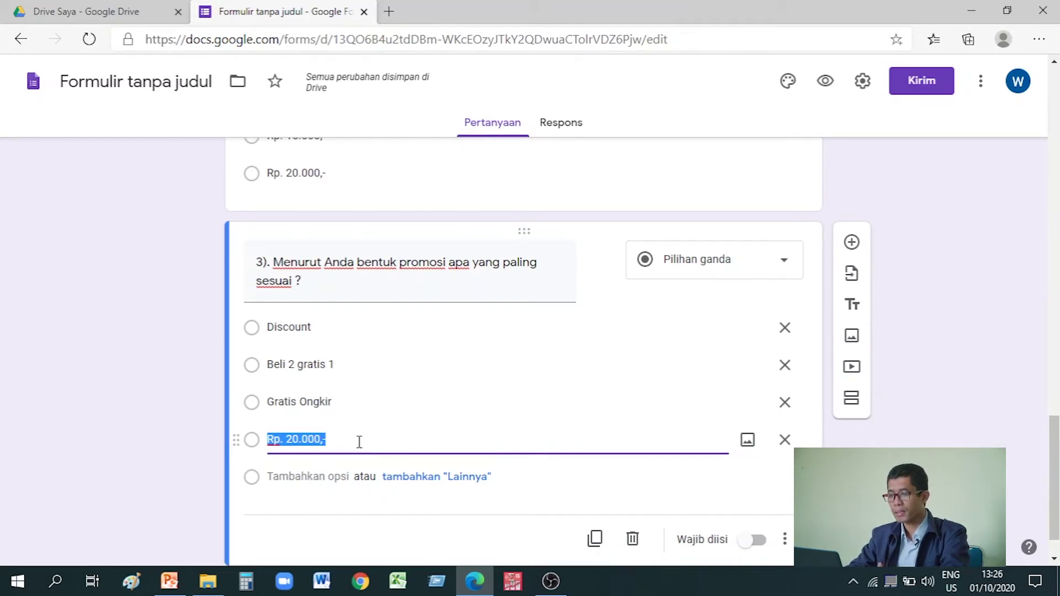
click(785, 440)
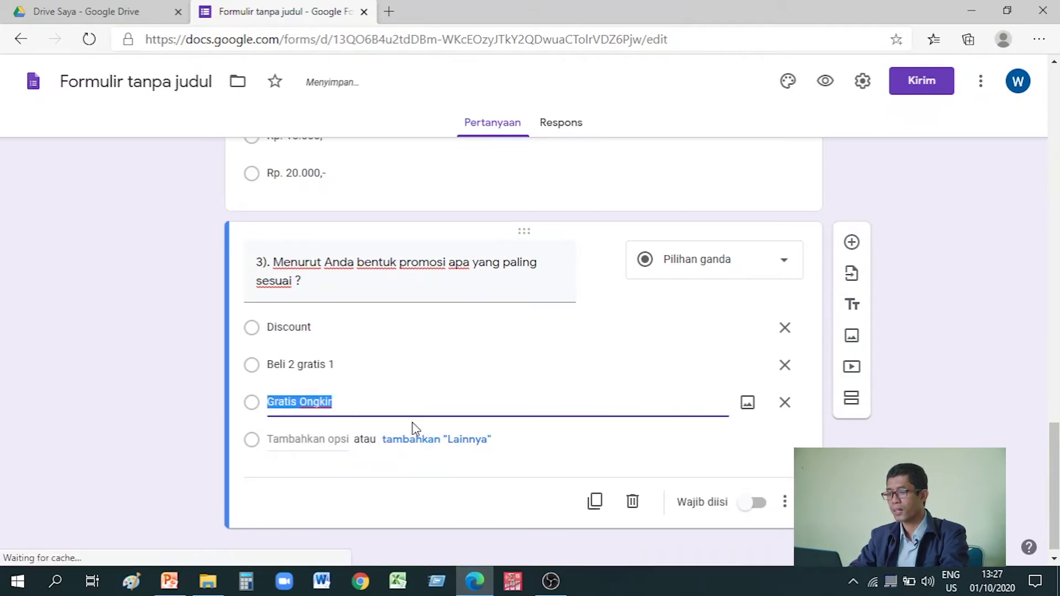
click(348, 408)
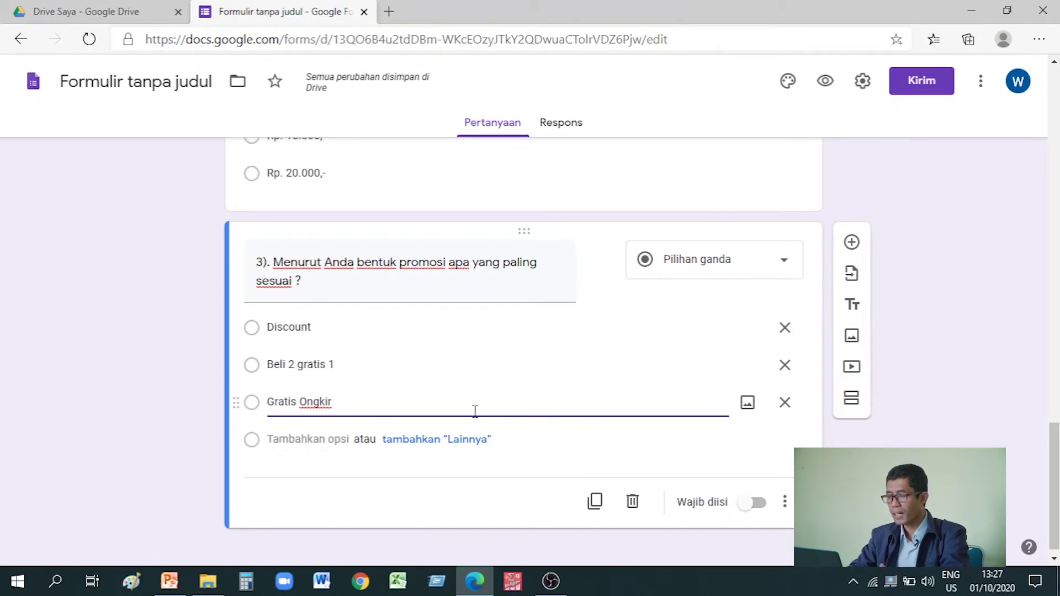
click(458, 455)
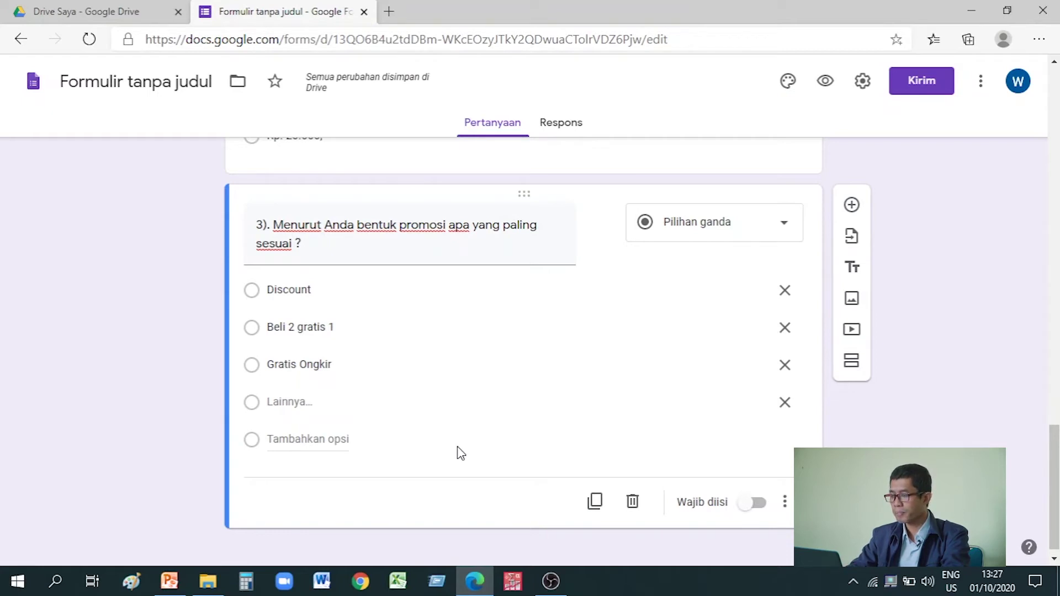
Duplicate question 3 as "4). Menurut Anda tempat yang paling disukai untuk membeli ayam goreng ?" with only the options Mall, Pasar and Pinggir Jalan.
click(595, 502)
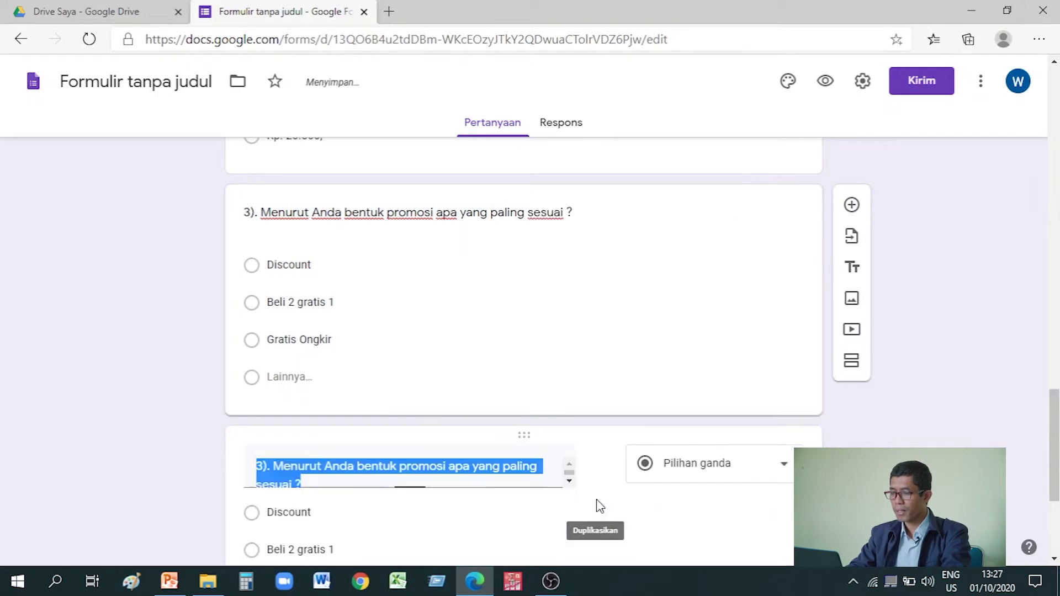
click(255, 468)
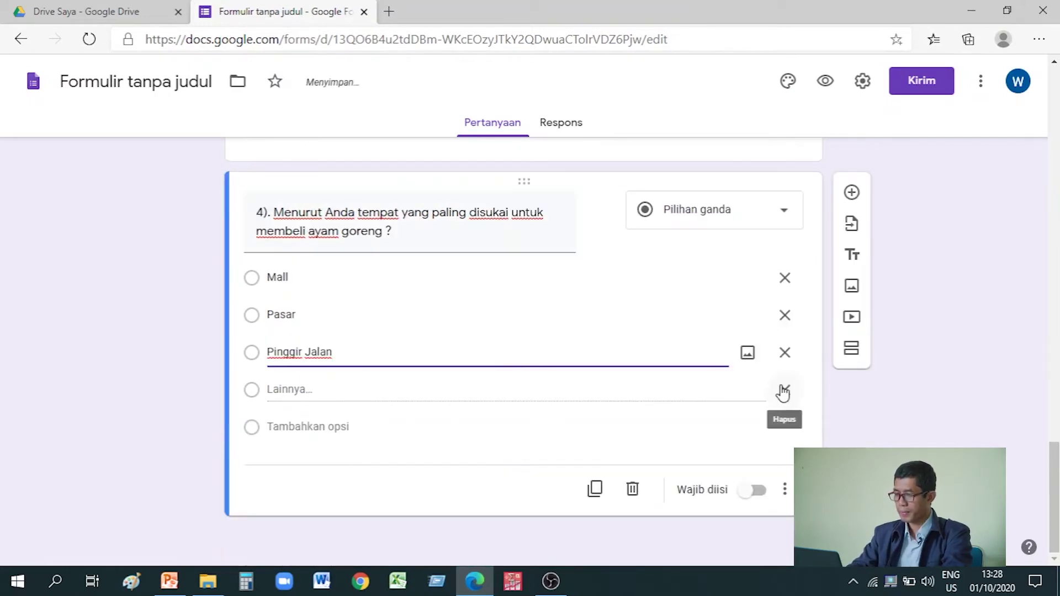
click(784, 391)
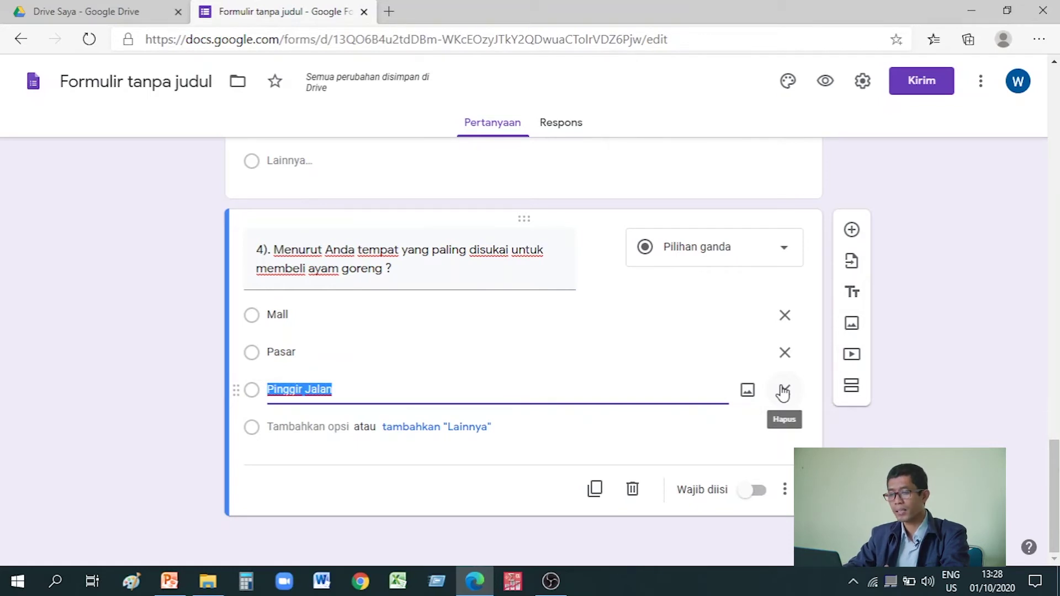
Add the "Lainnya" option to question 4 below Pinggir Jalan.
click(325, 316)
click(314, 363)
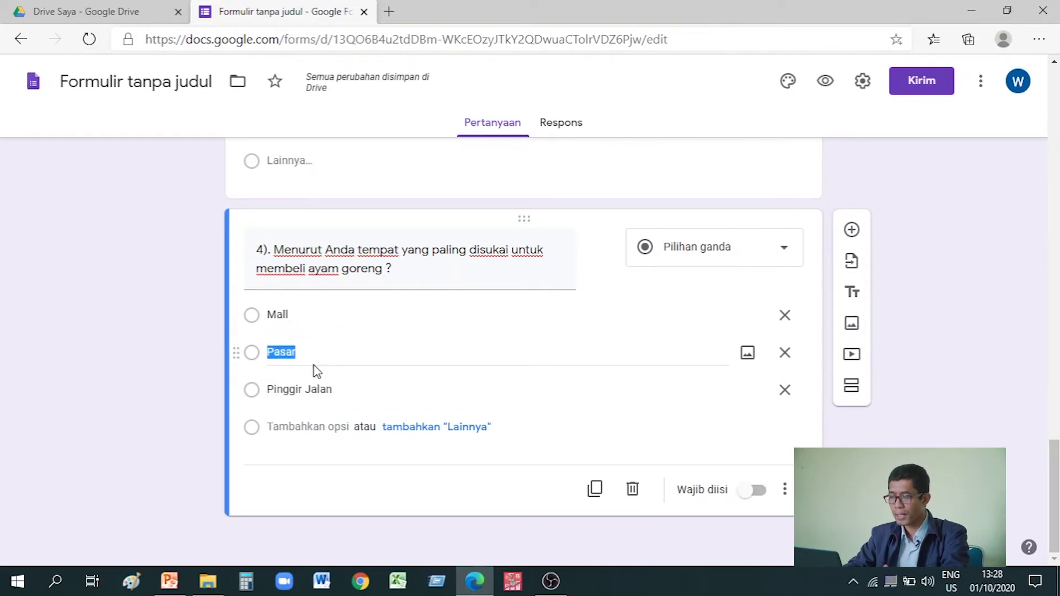
click(325, 389)
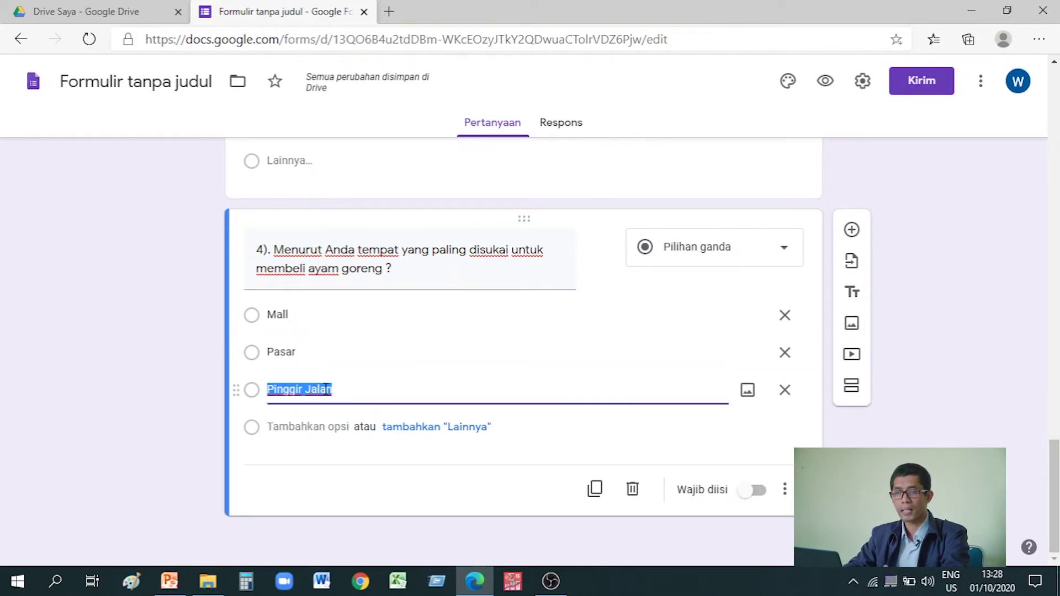
click(470, 427)
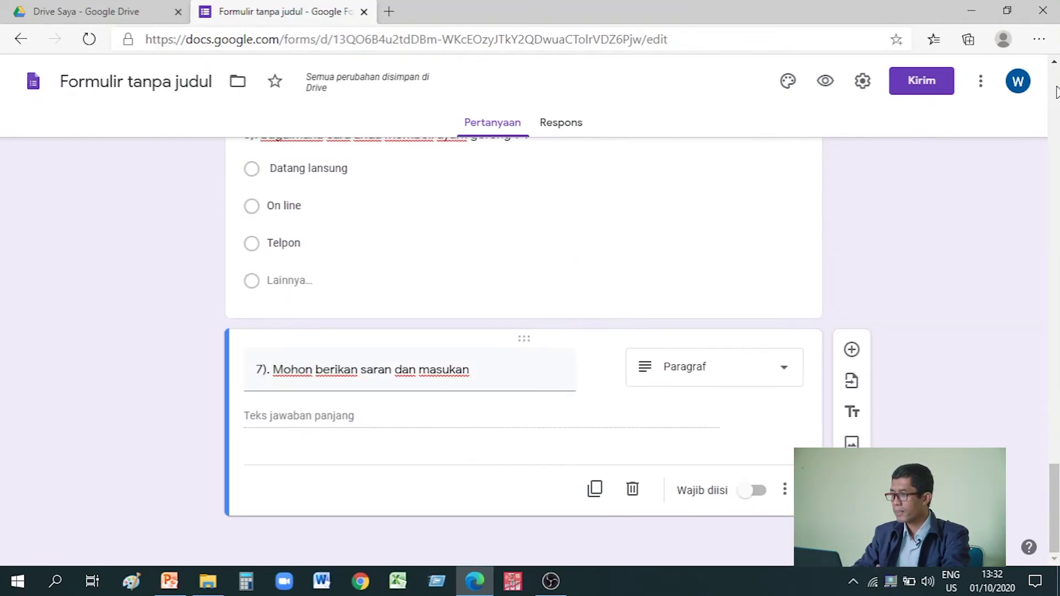
Configure the form's general settings to collect email addresses, always send response receipts and limit respondents to 1 response.
scroll(1056, 91, up, 15)
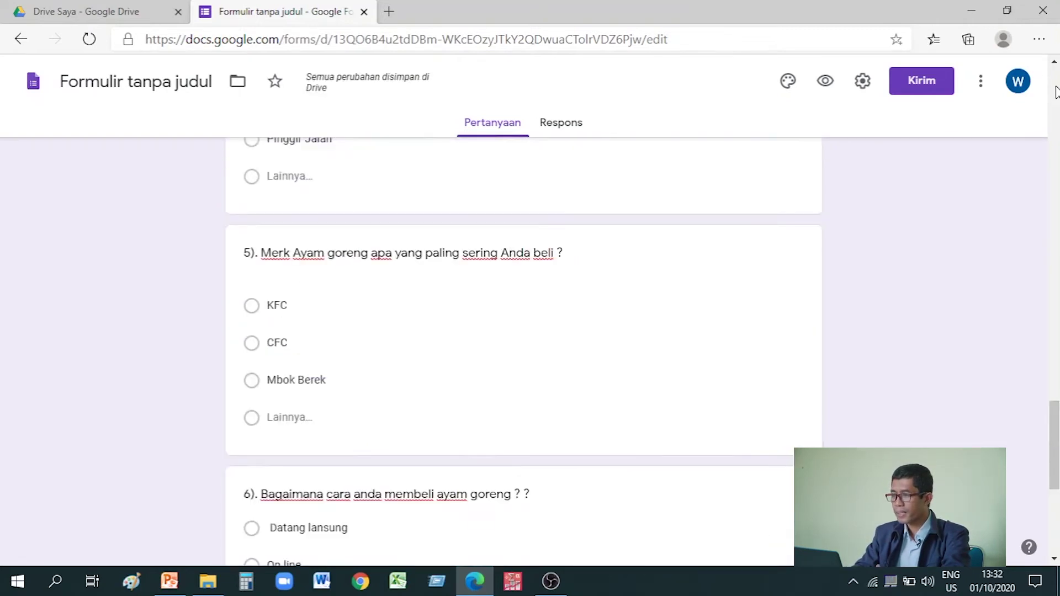
scroll(1056, 91, up, 5)
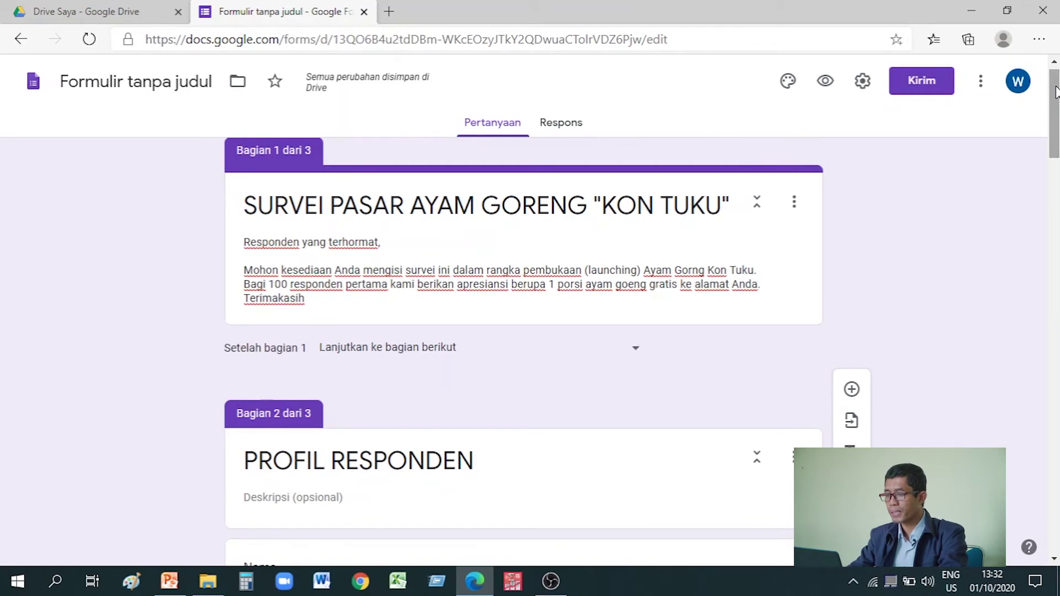
click(863, 82)
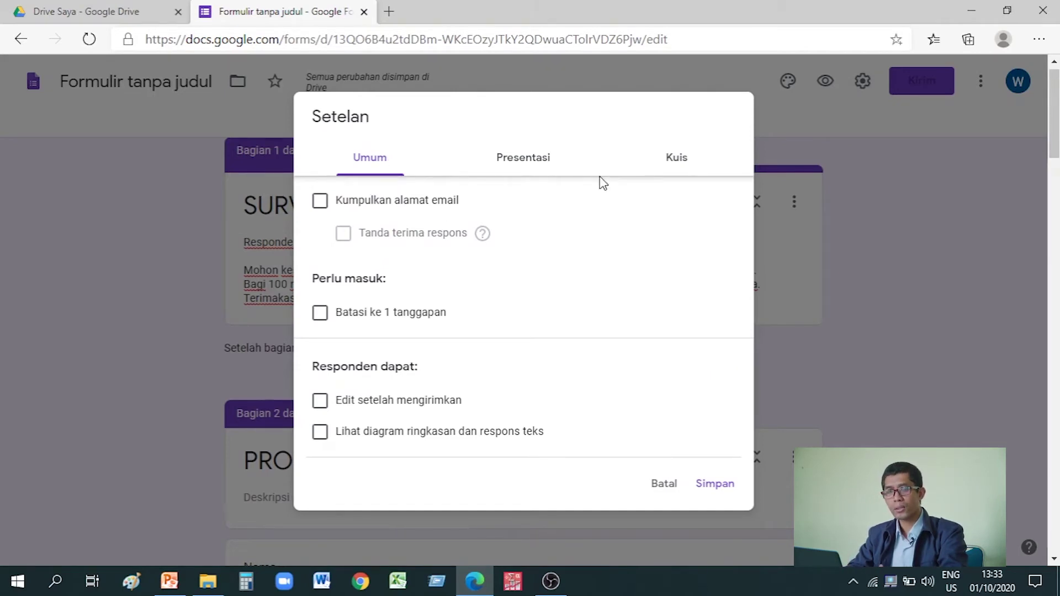
click(321, 203)
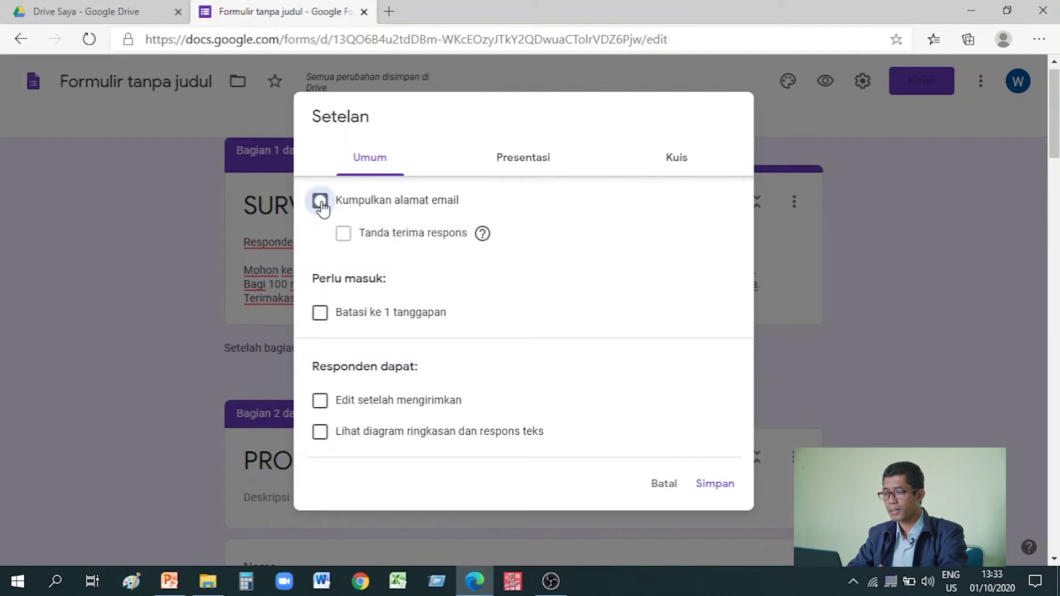
click(342, 234)
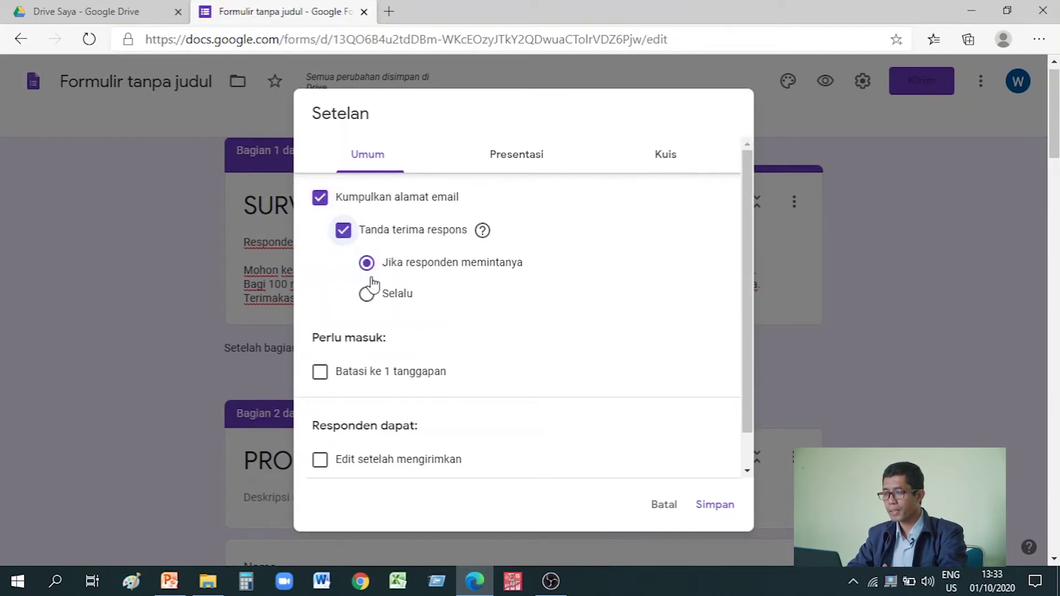
click(367, 295)
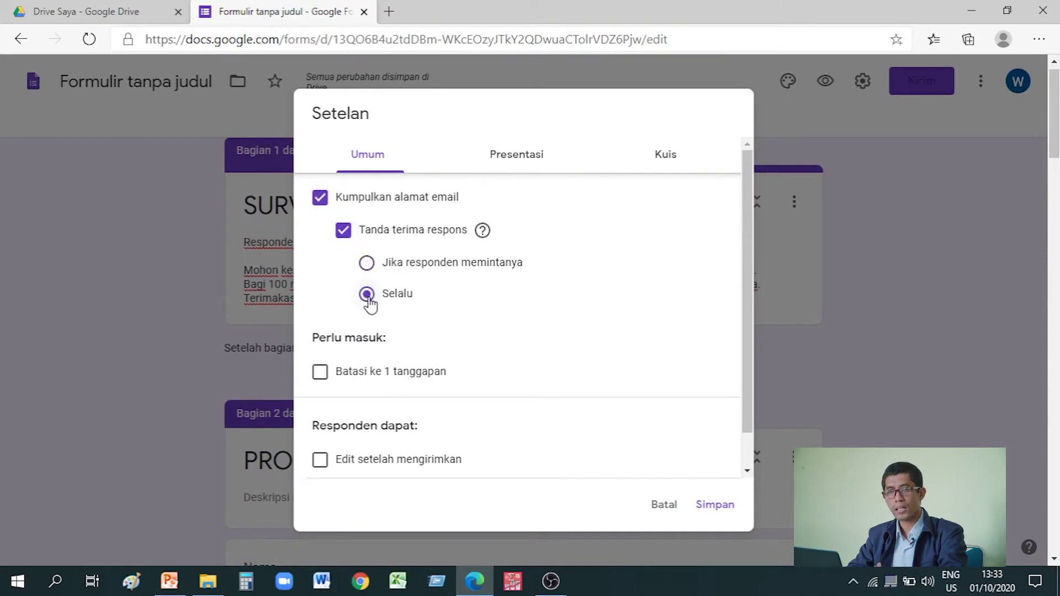
click(320, 373)
Set the confirmation message to "Terimakasih jawaban survei Anda telah terkirim" in the presentation settings and save the settings.
click(518, 163)
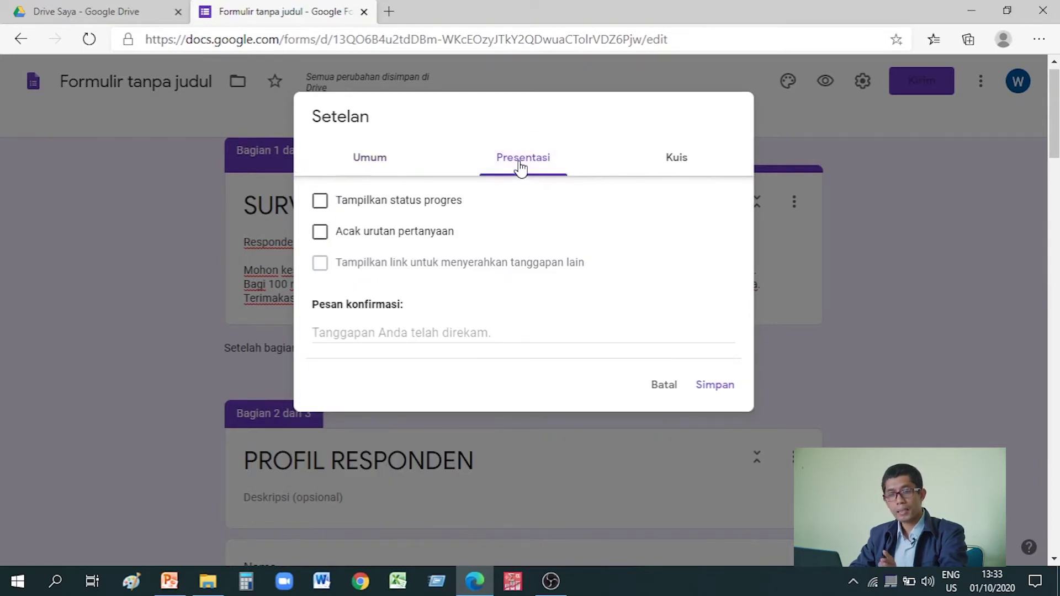
click(349, 330)
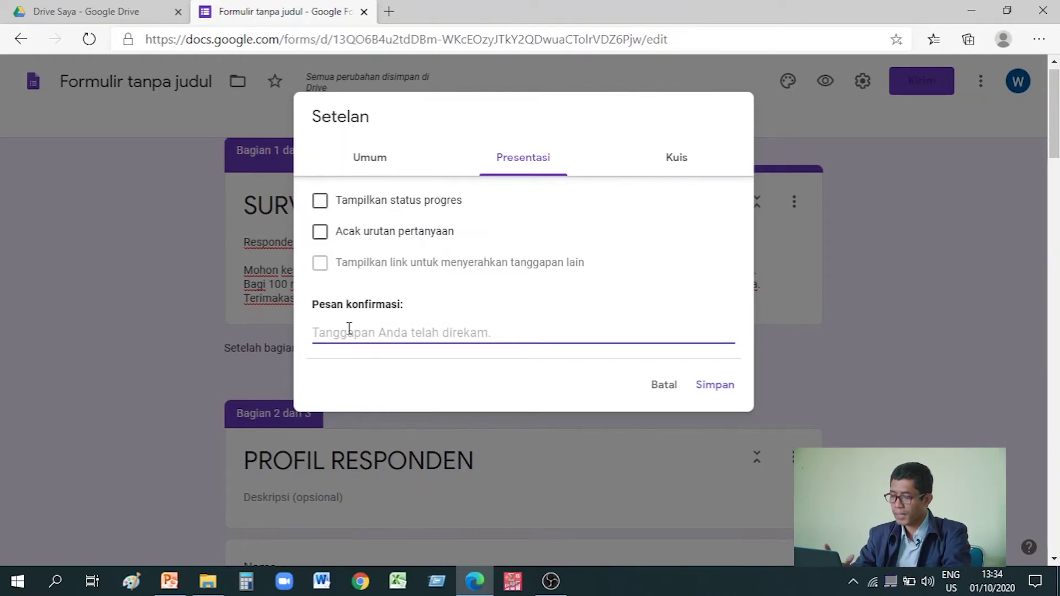
text(Terimakasih jawaban survei Anda telah terkirim)
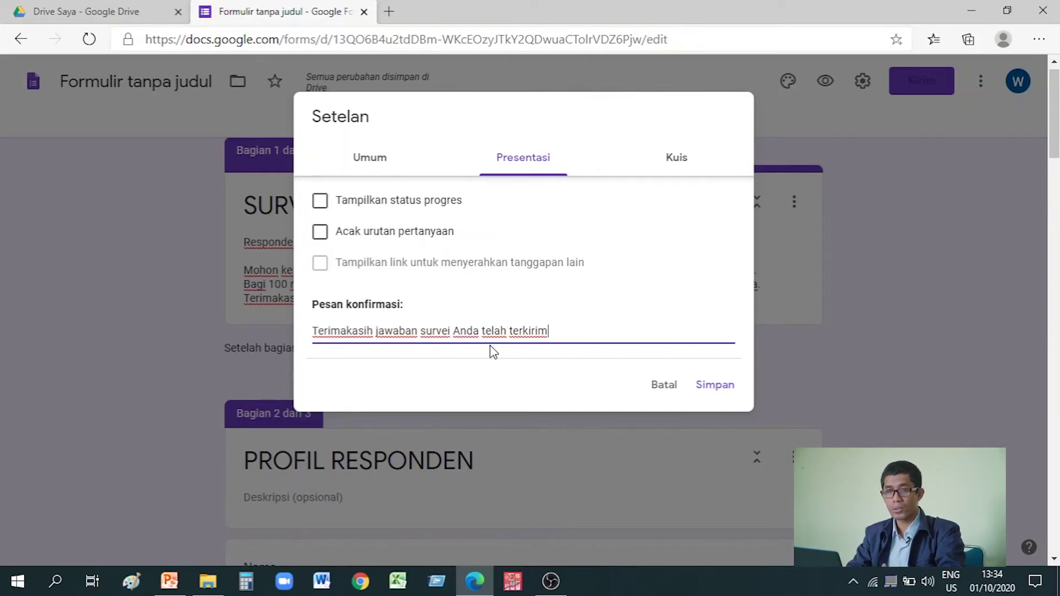
click(714, 398)
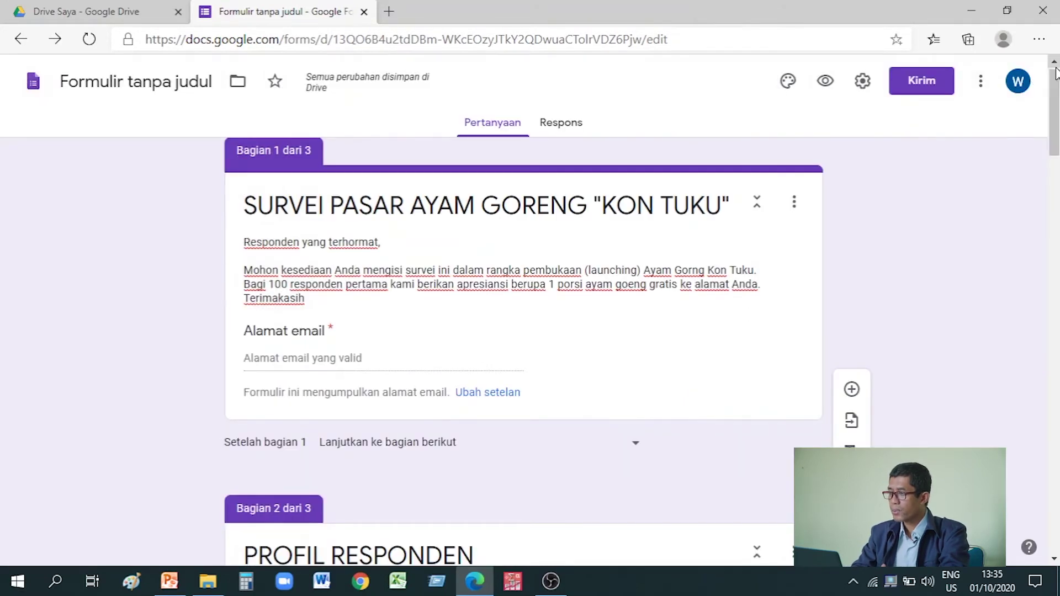
Insert the overhead dinner table photo from the "Makanan dan bersantap" category as the form's header image.
click(1055, 64)
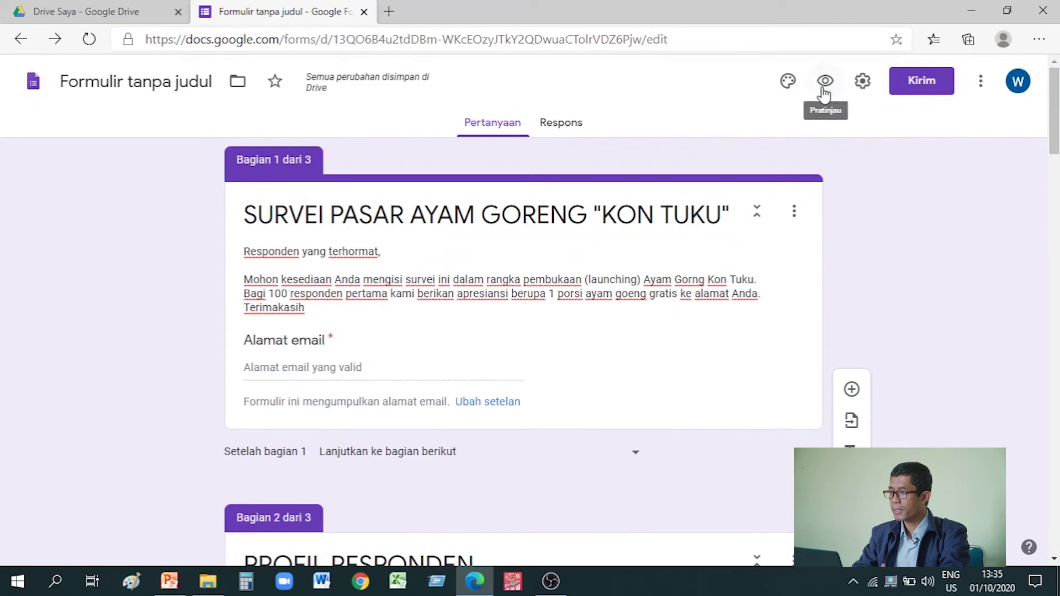
click(789, 84)
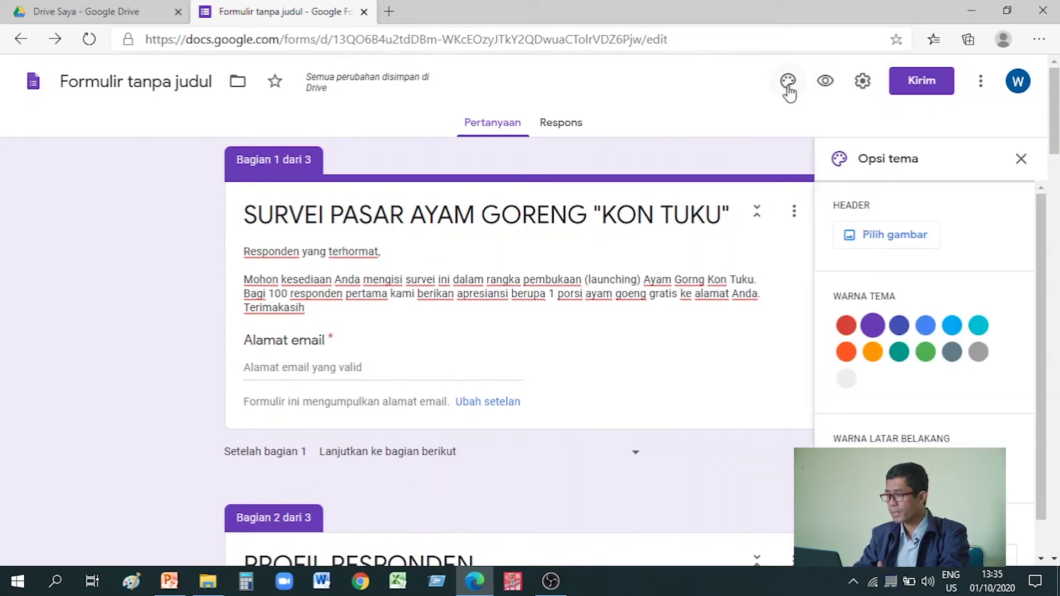
click(881, 237)
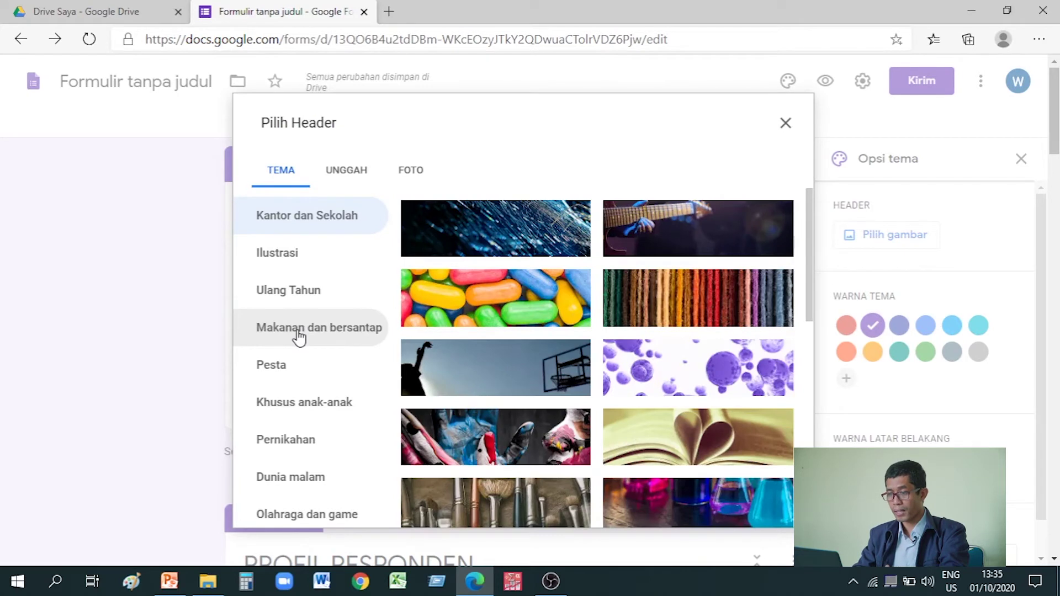
click(299, 331)
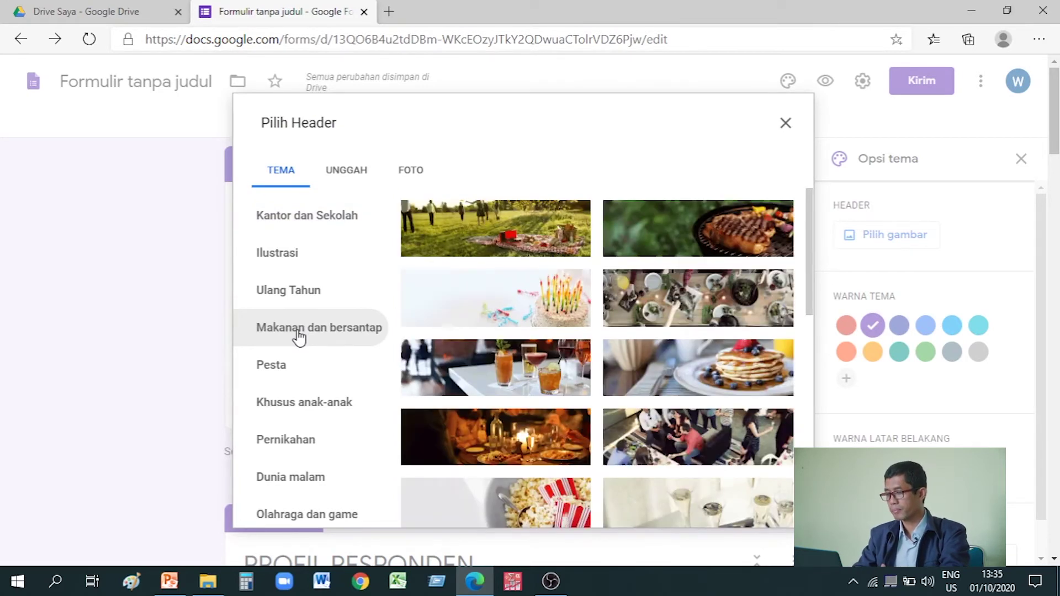
click(666, 315)
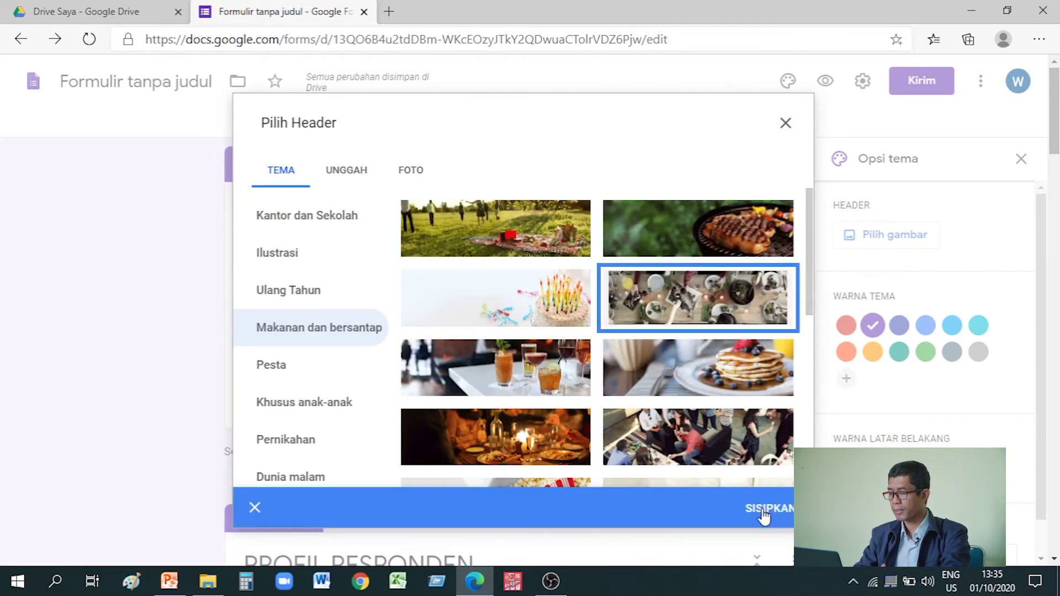
click(765, 515)
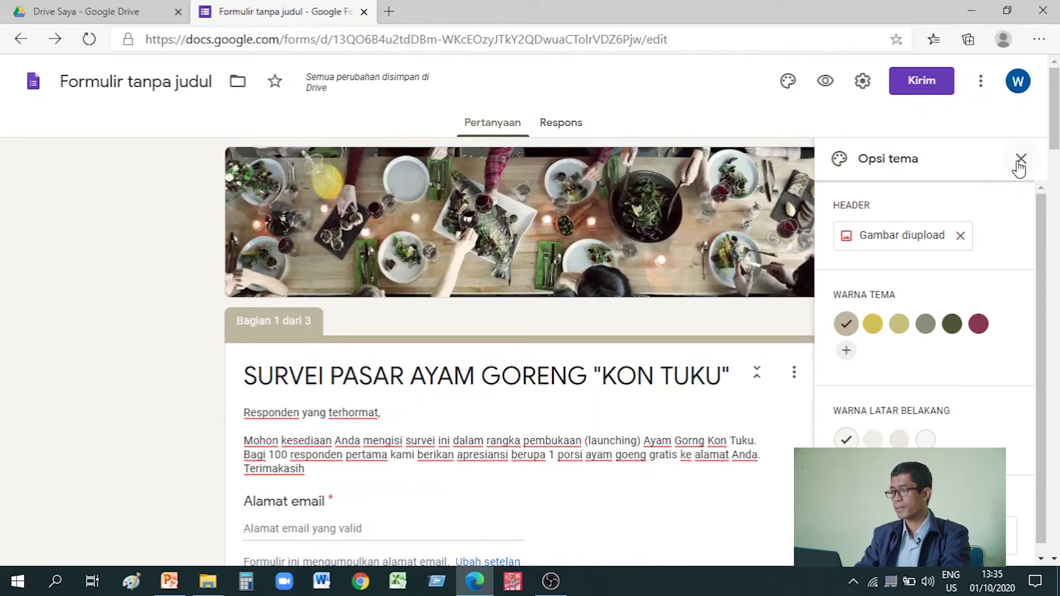
click(1020, 160)
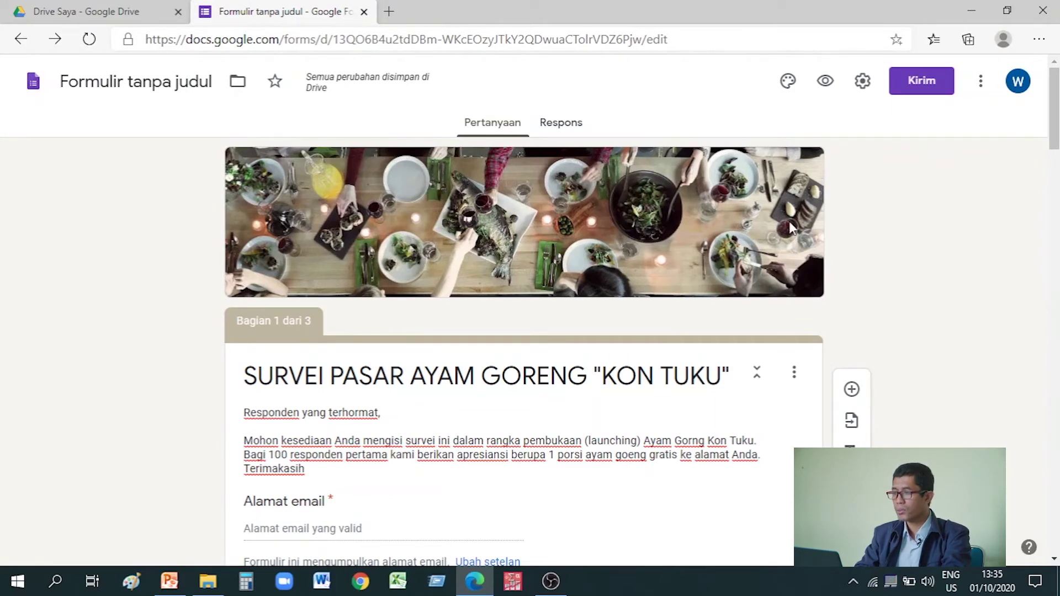
Look at the option for uploading a custom header image, then close the theme options without choosing a new image.
click(788, 82)
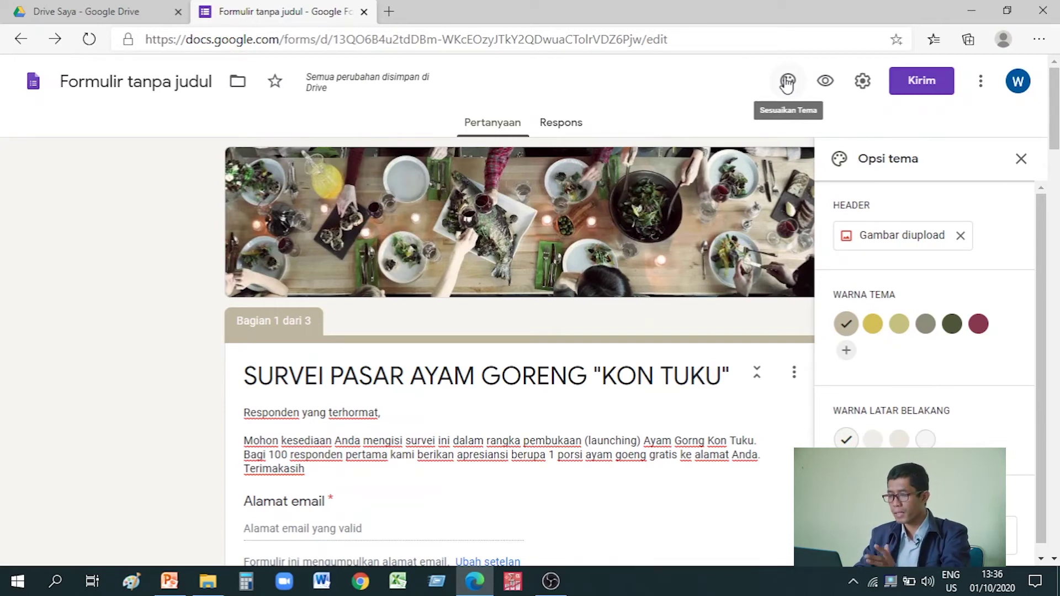
click(888, 242)
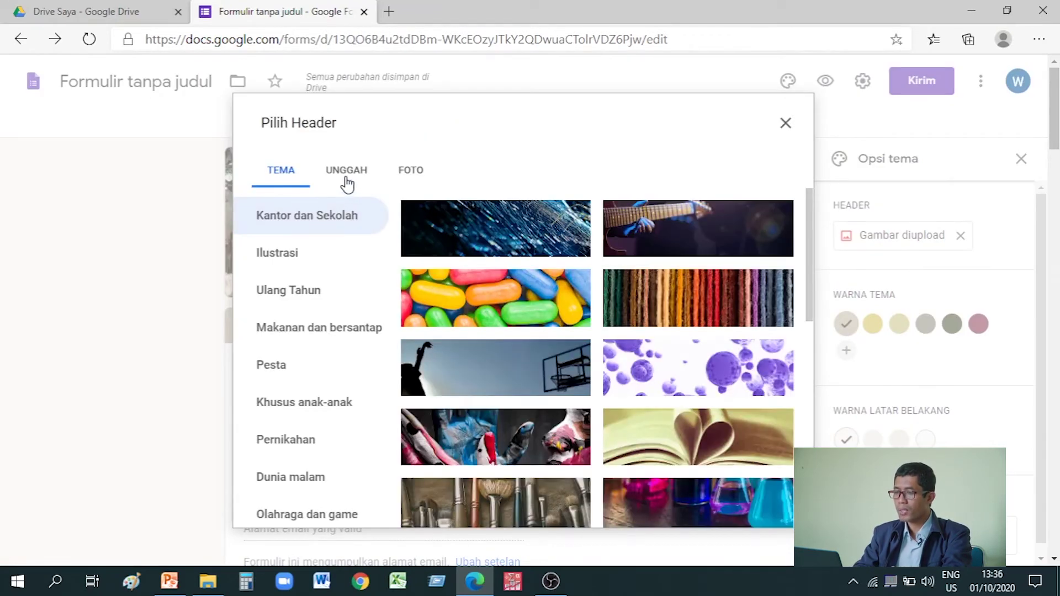
click(348, 184)
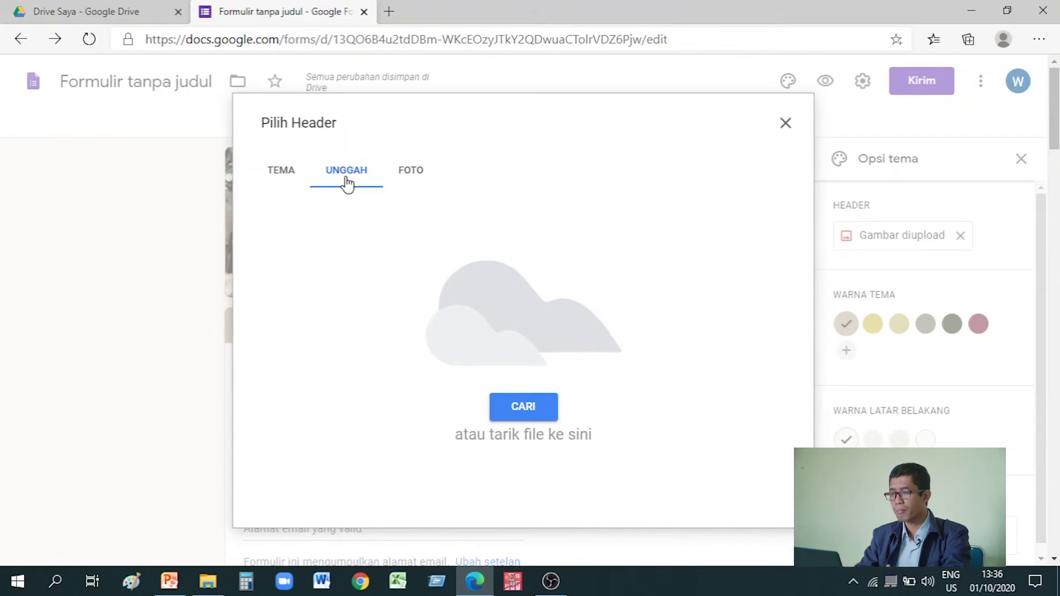
click(280, 180)
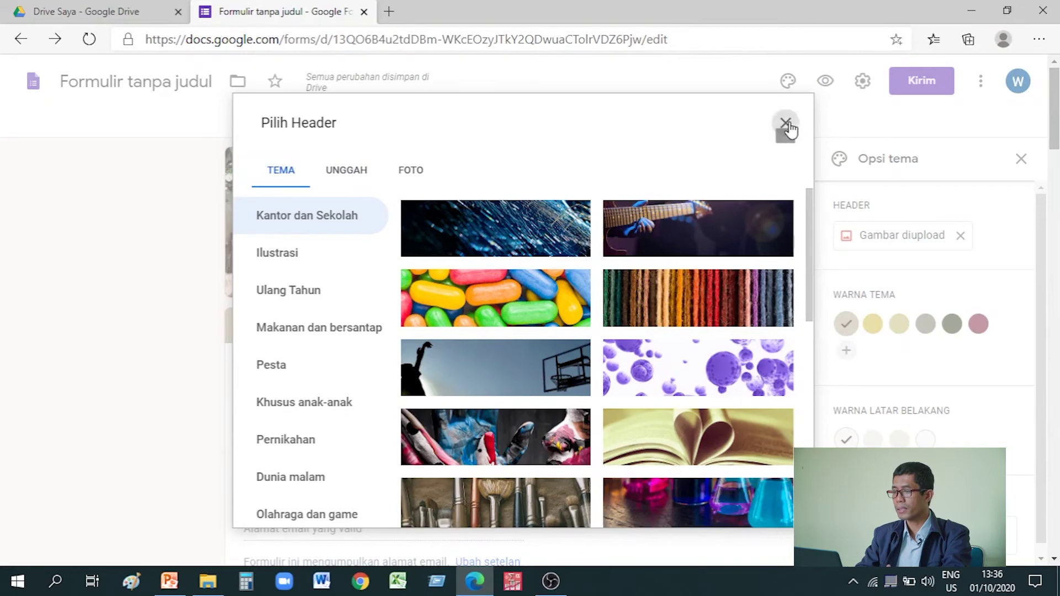
click(786, 123)
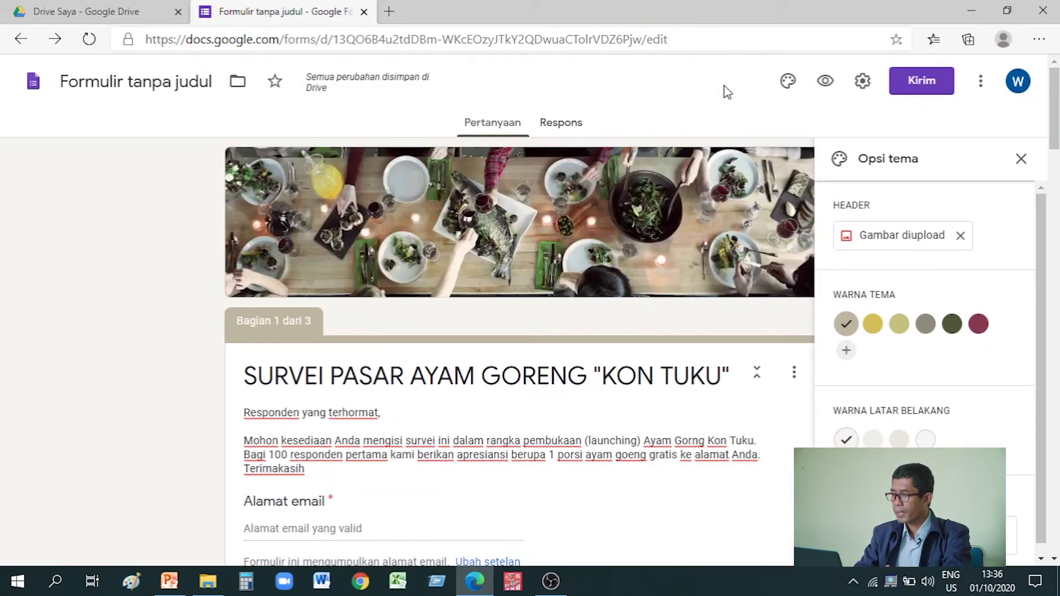
click(1025, 159)
click(1029, 161)
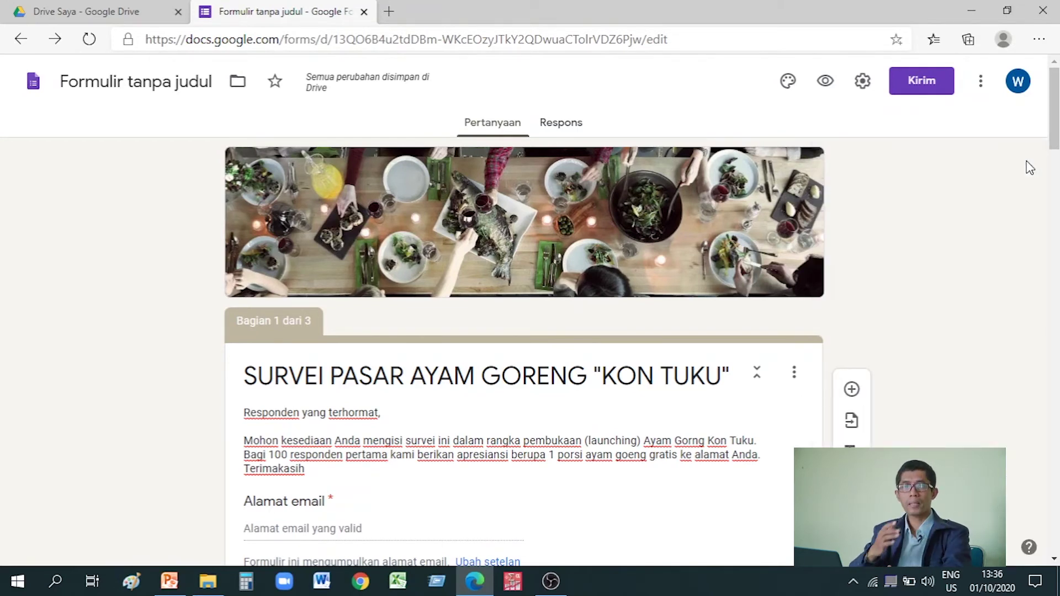
Copy the form's shortened sharing link from the send options.
click(930, 86)
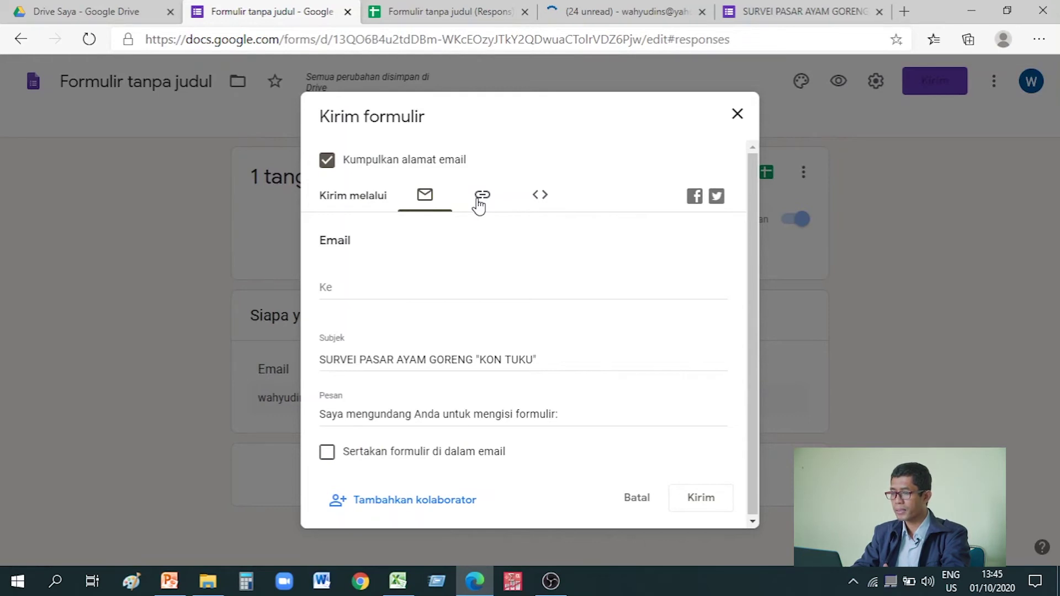
click(478, 202)
key(ctrl+c)
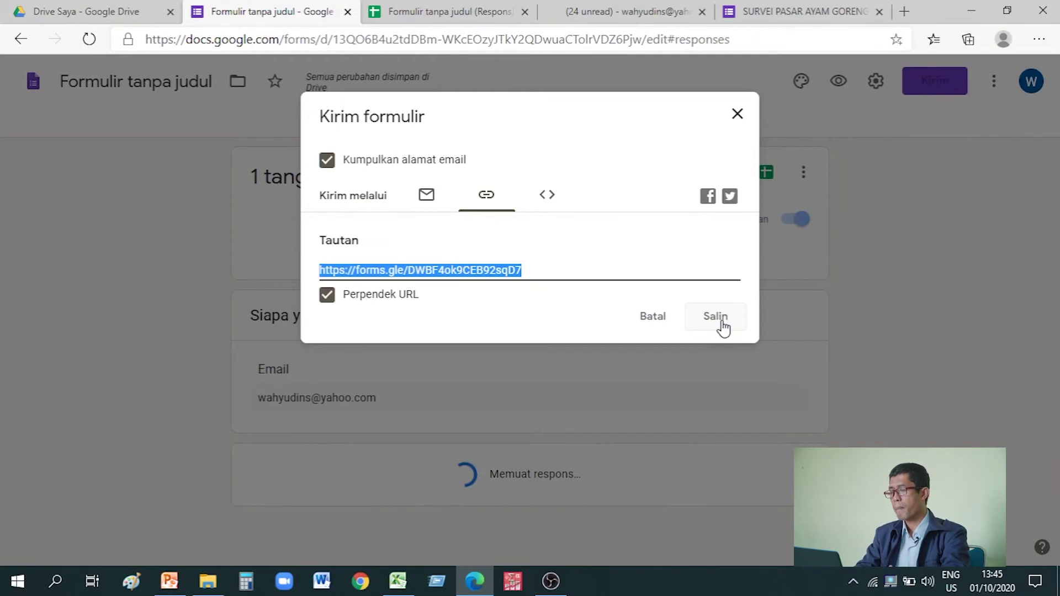
click(722, 323)
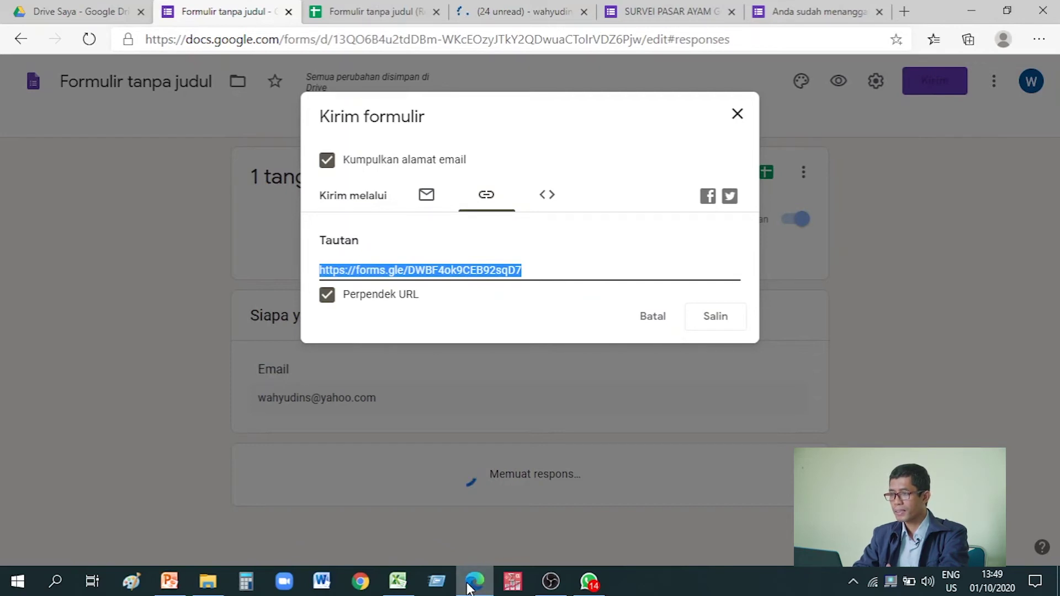
Open Bitly in a new browser tab and create a short link from the copied form URL.
key(ctrl+t)
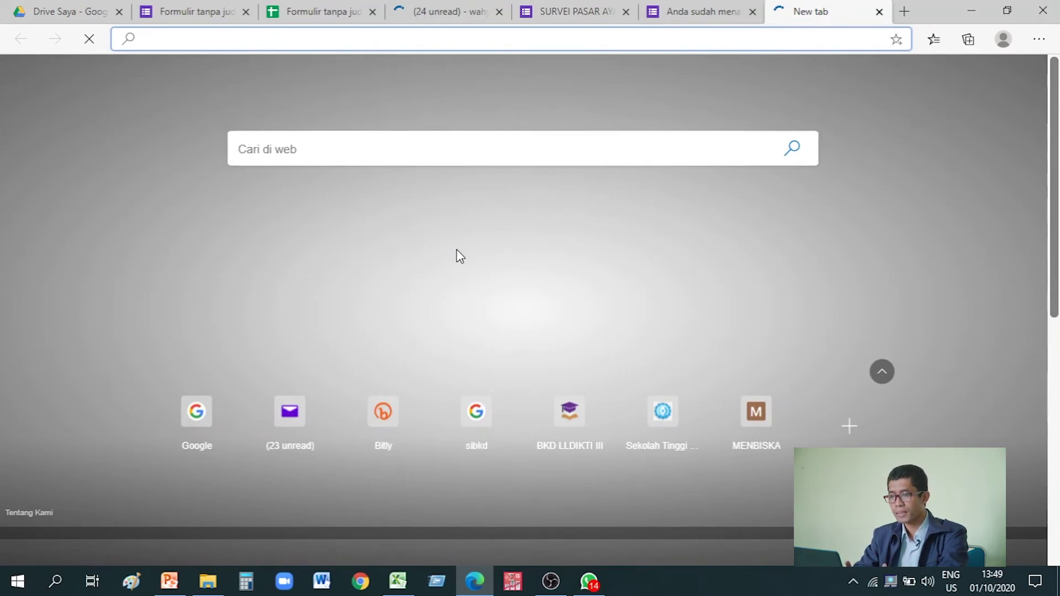
click(384, 412)
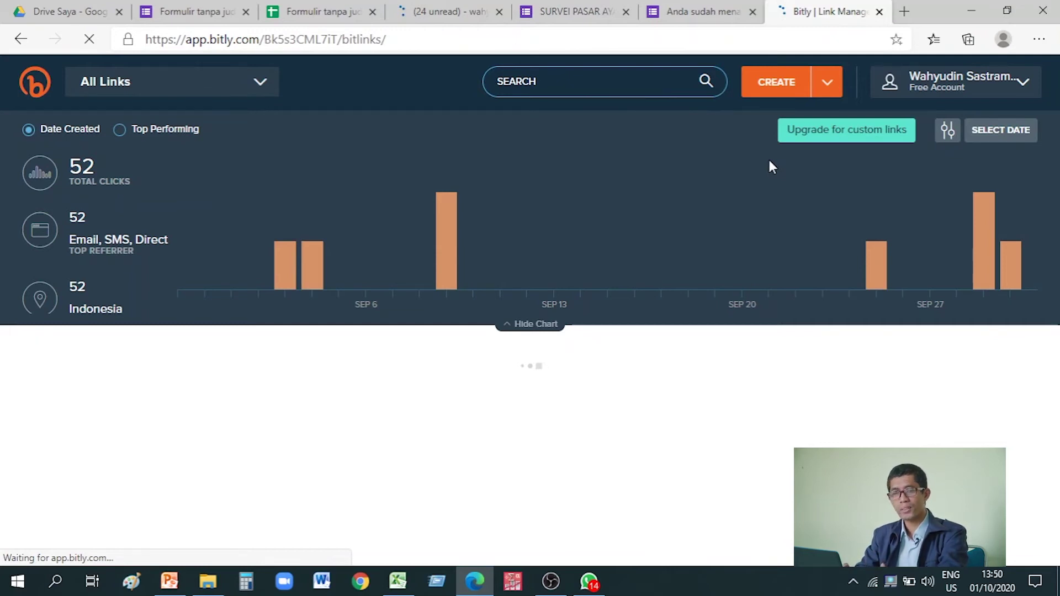
key(b)
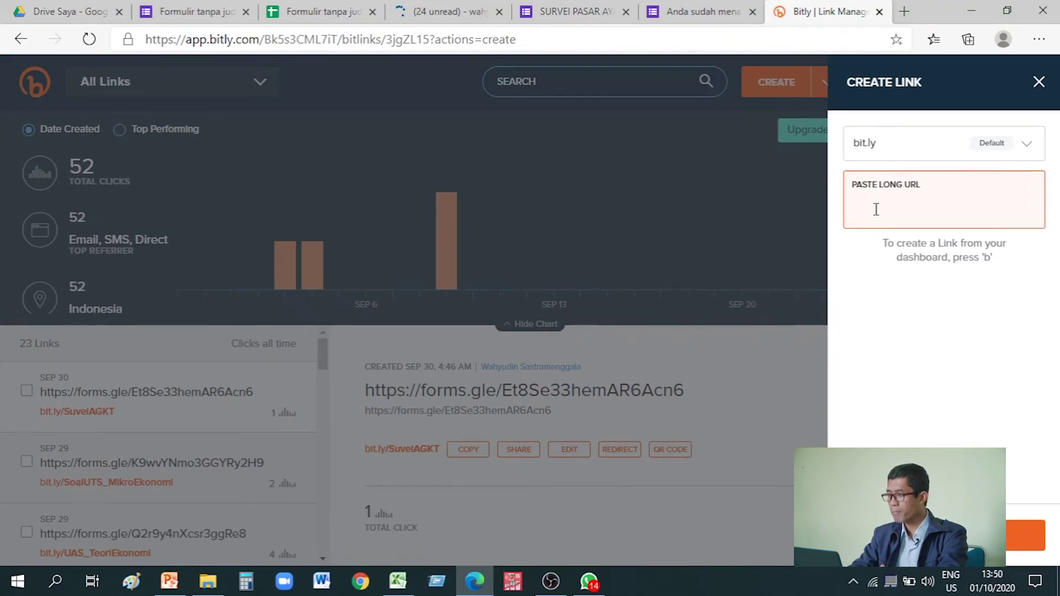
right_click(876, 209)
click(867, 363)
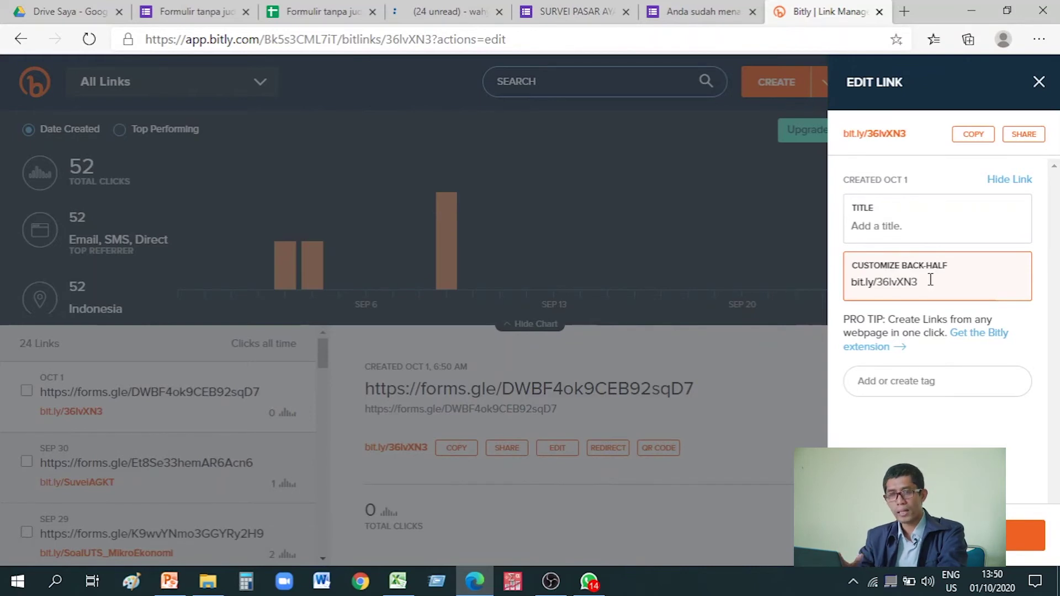
Try to save the short link with the custom back-half SurveiAyamGoreng.
key(BackSpace)
key(BackSpace)
key(BackSpace)
key(BackSpace)
key(BackSpace)
key(BackSpace)
key(BackSpace)
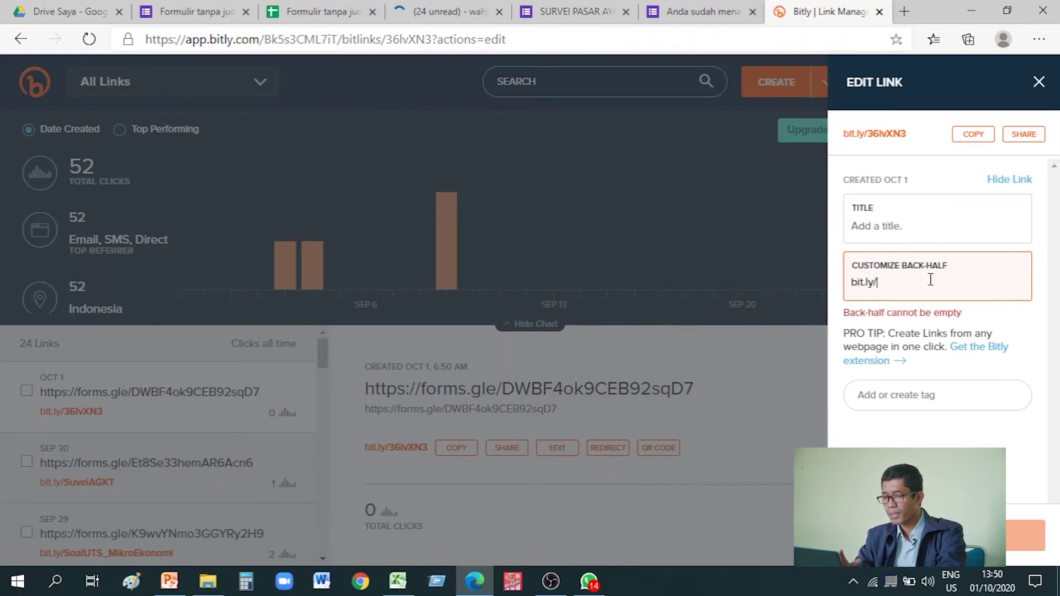
text(SurveiAyam)
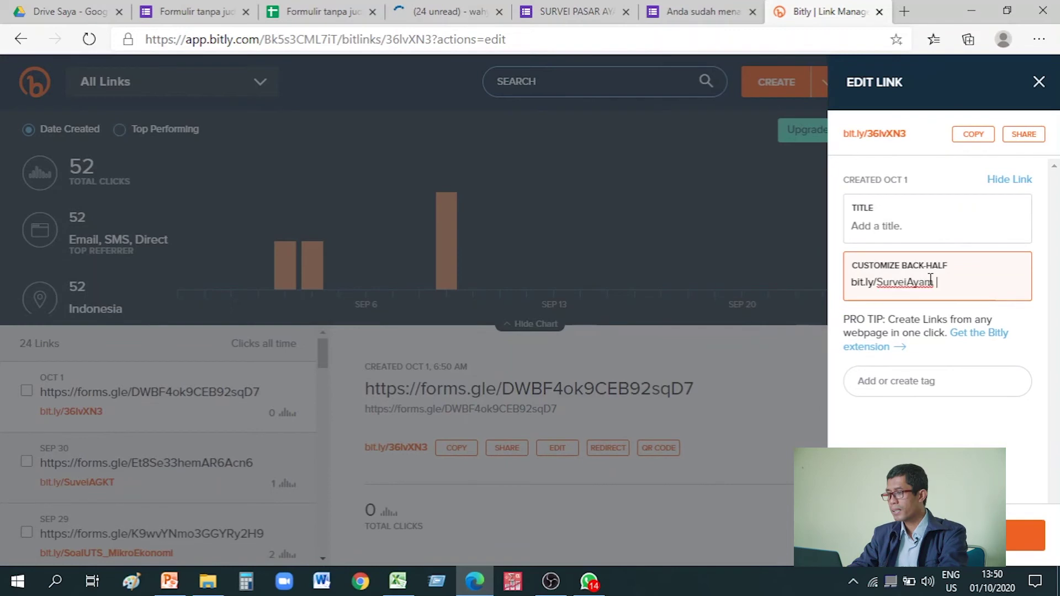
text(Goreng)
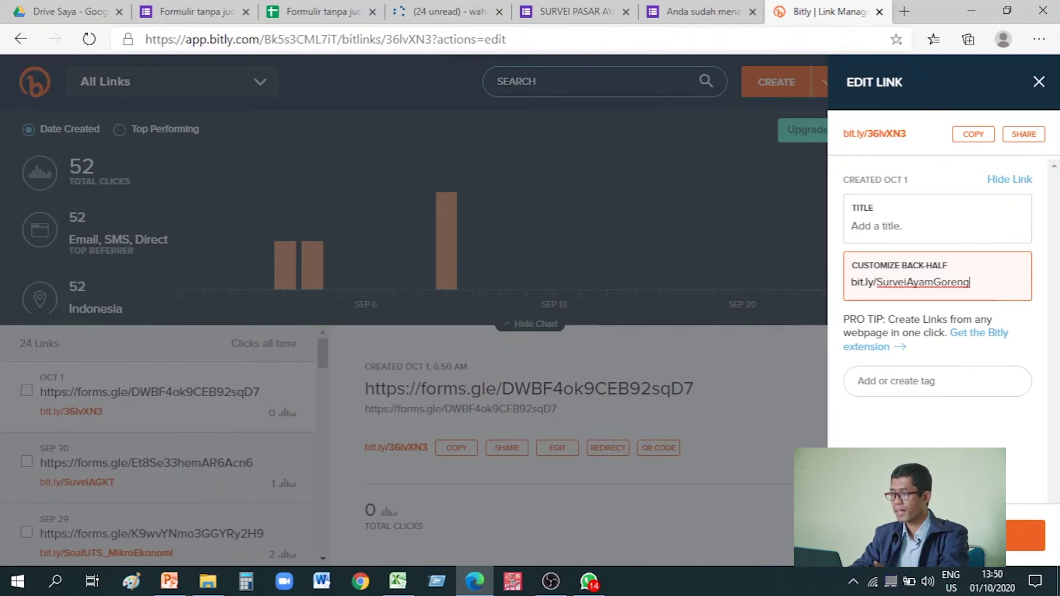
key(Return)
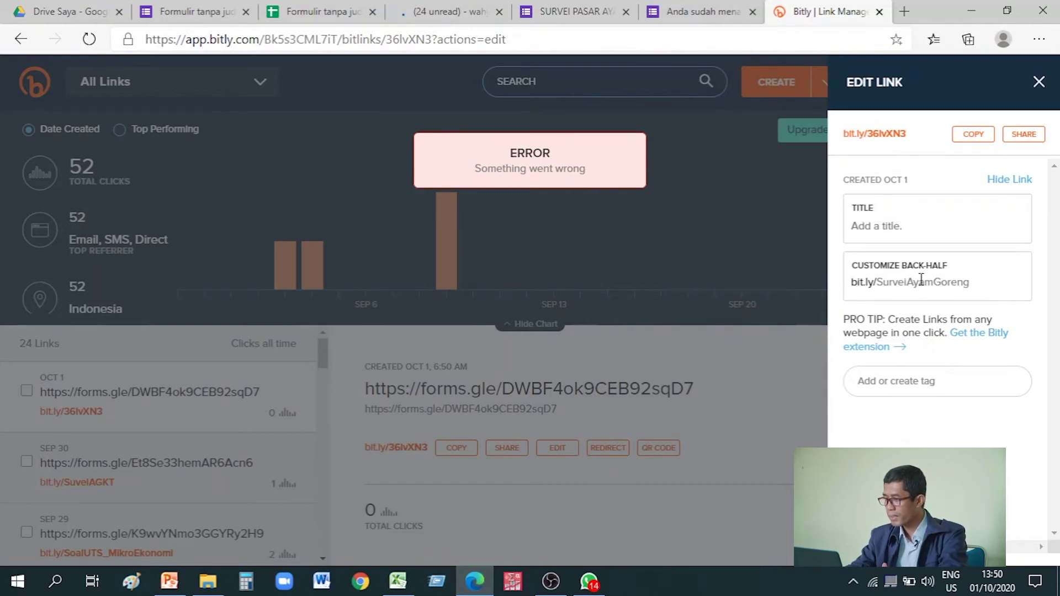
Change the short link's custom back-half to SurveiayamGoreng and save it.
click(983, 285)
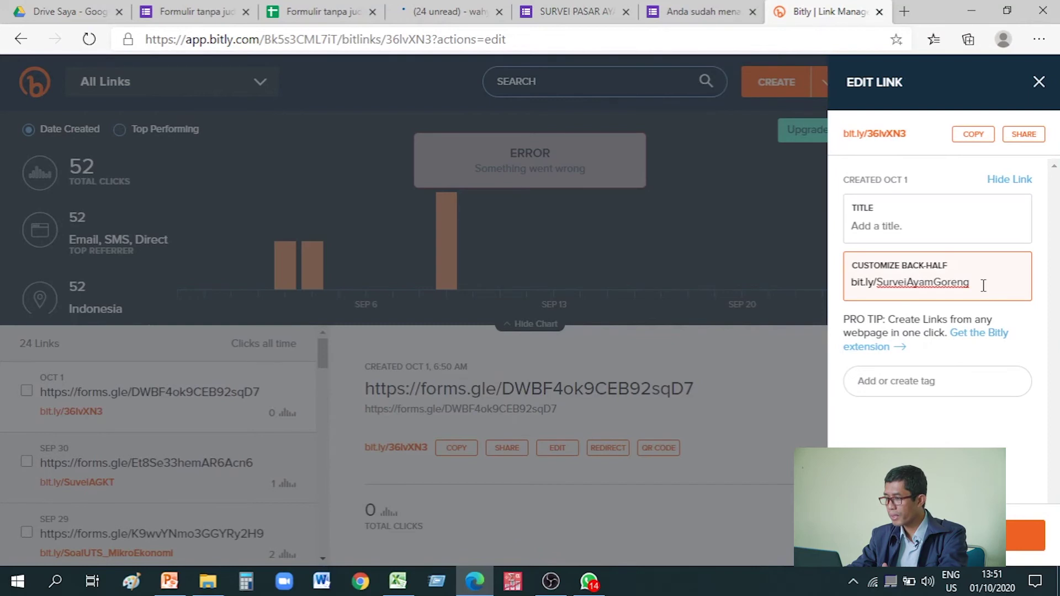
key(BackSpace)
key(BackSpace)
key(BackSpace)
key(BackSpace)
key(BackSpace)
key(BackSpace)
key(BackSpace)
key(BackSpace)
key(BackSpace)
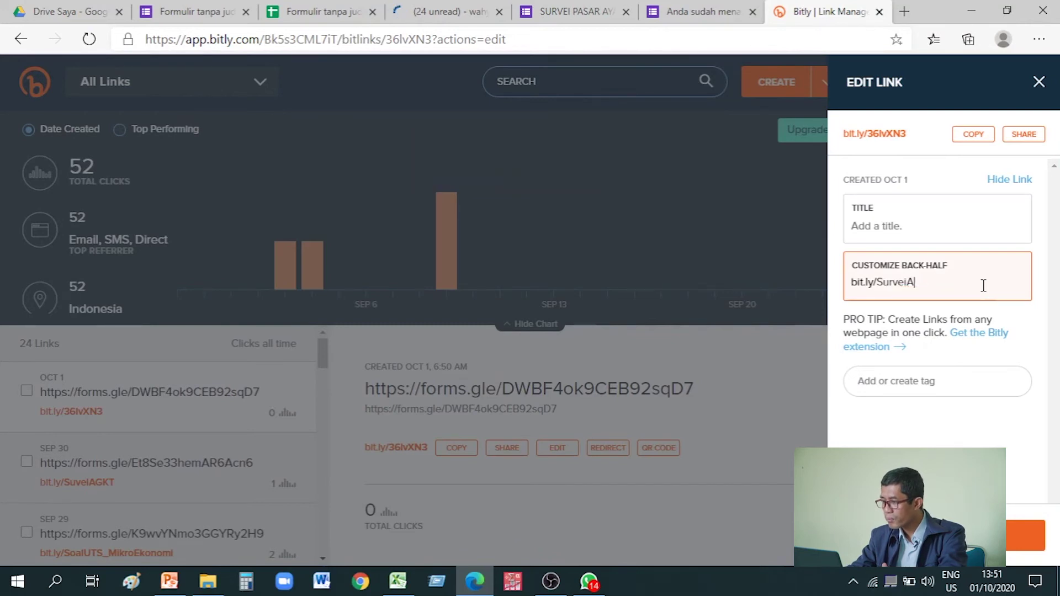
key(BackSpace)
text(ayamGoreng)
key(Return)
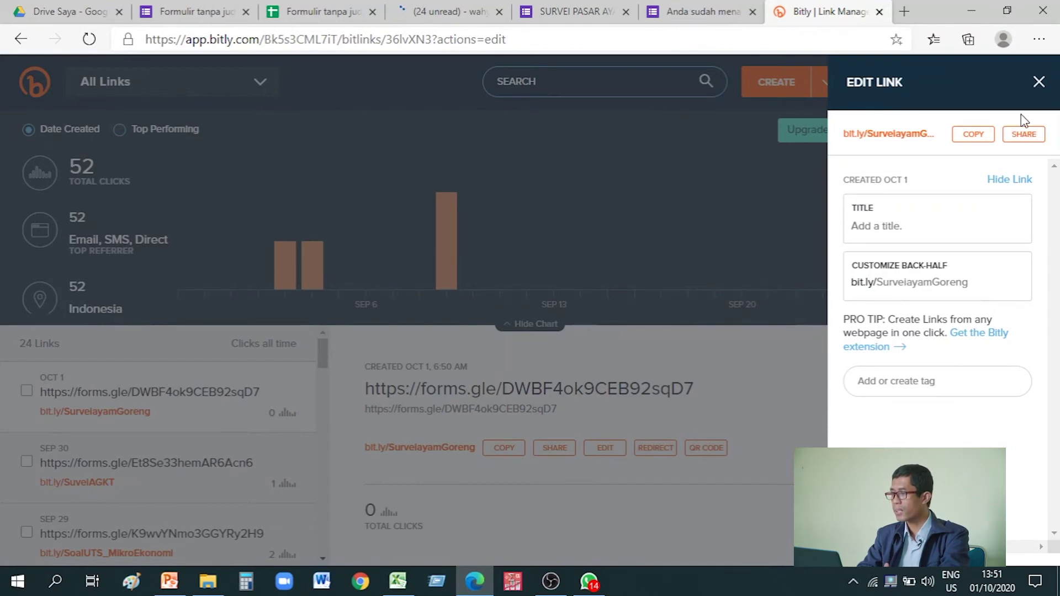
Copy the customized short link and send it in a WhatsApp chat.
click(974, 137)
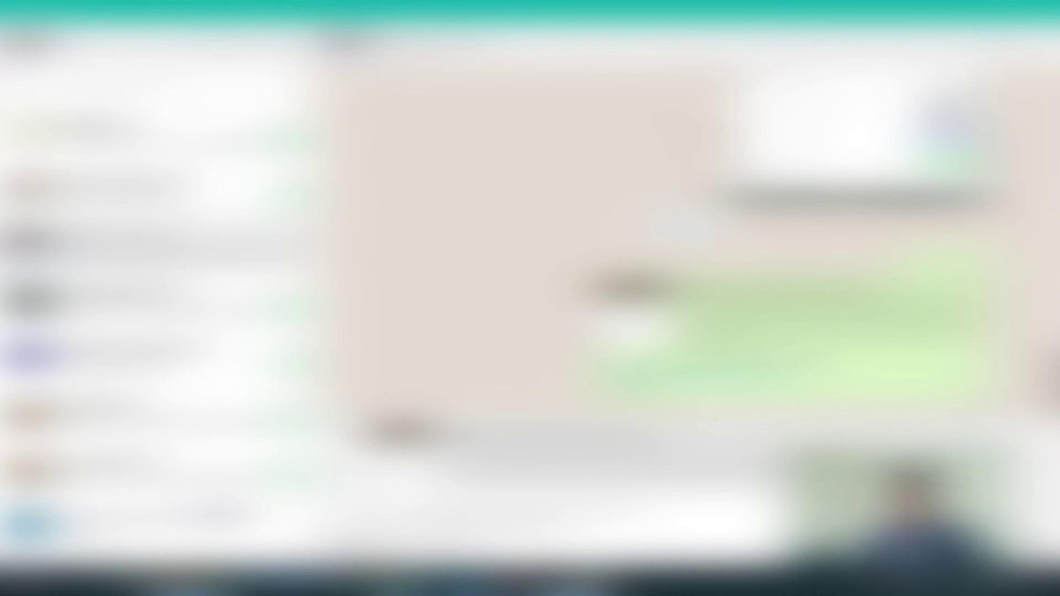
key(Return)
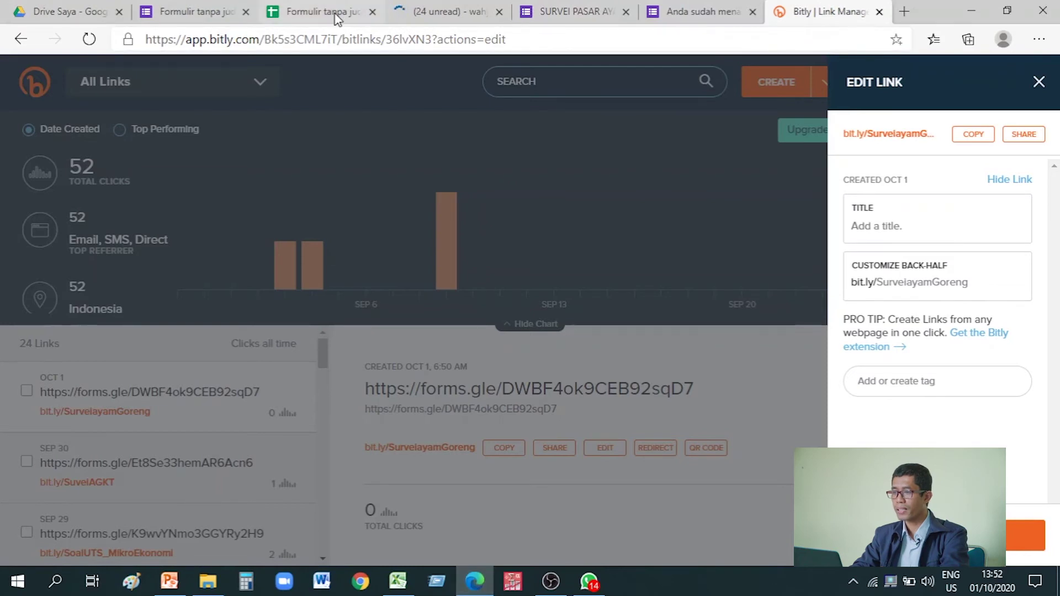
Return to the form editor, close the send dialog and examine the summary of survey responses.
click(194, 8)
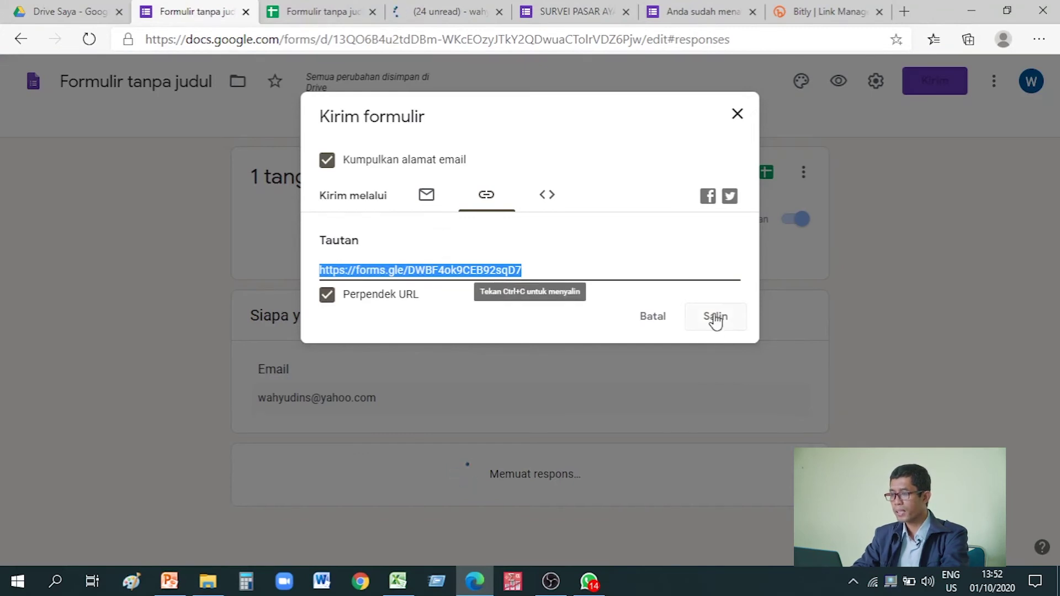
click(736, 117)
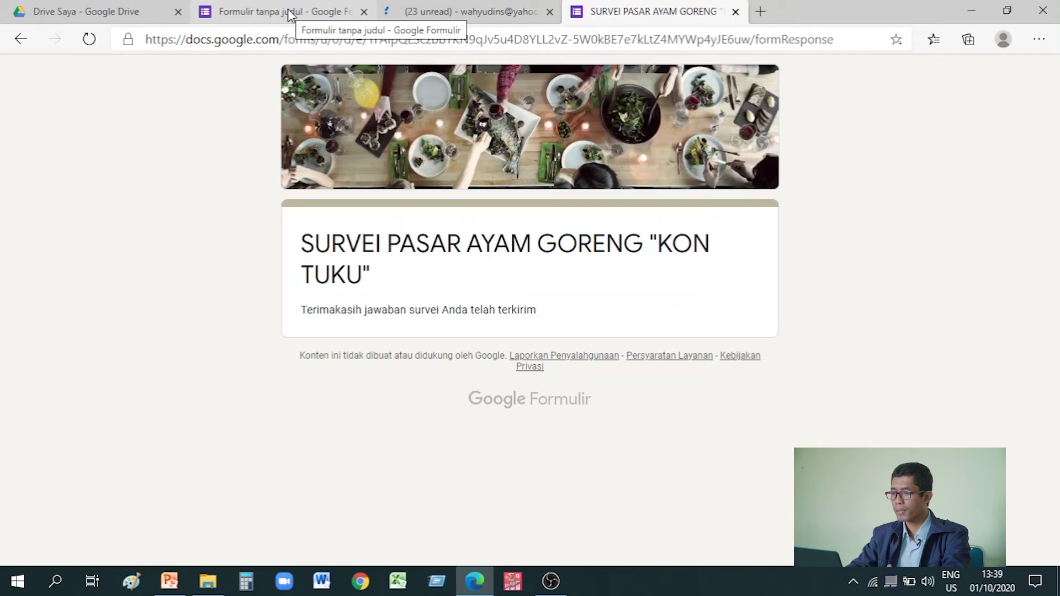
click(290, 14)
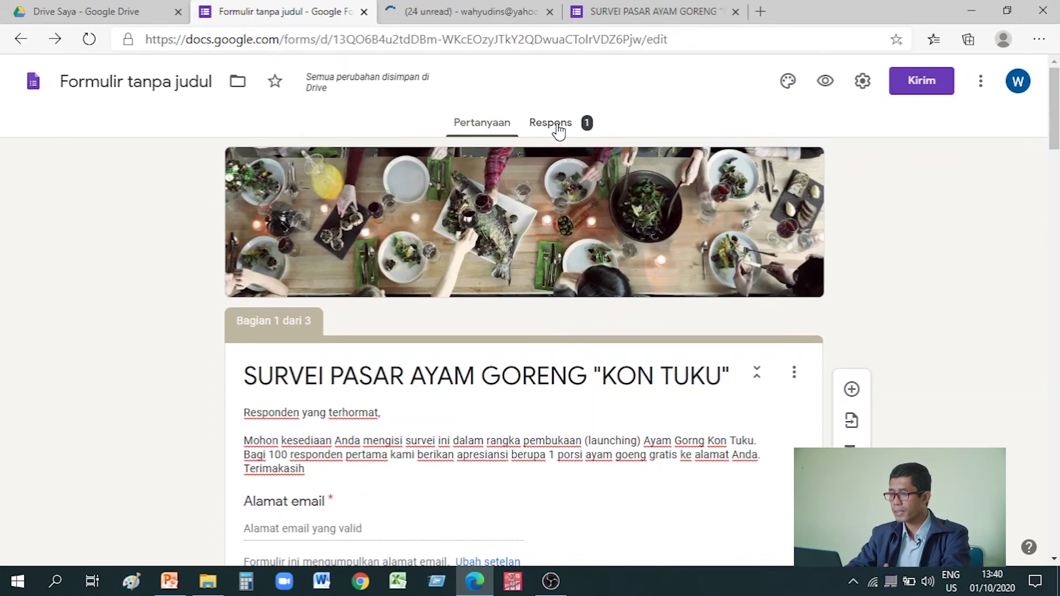
click(558, 128)
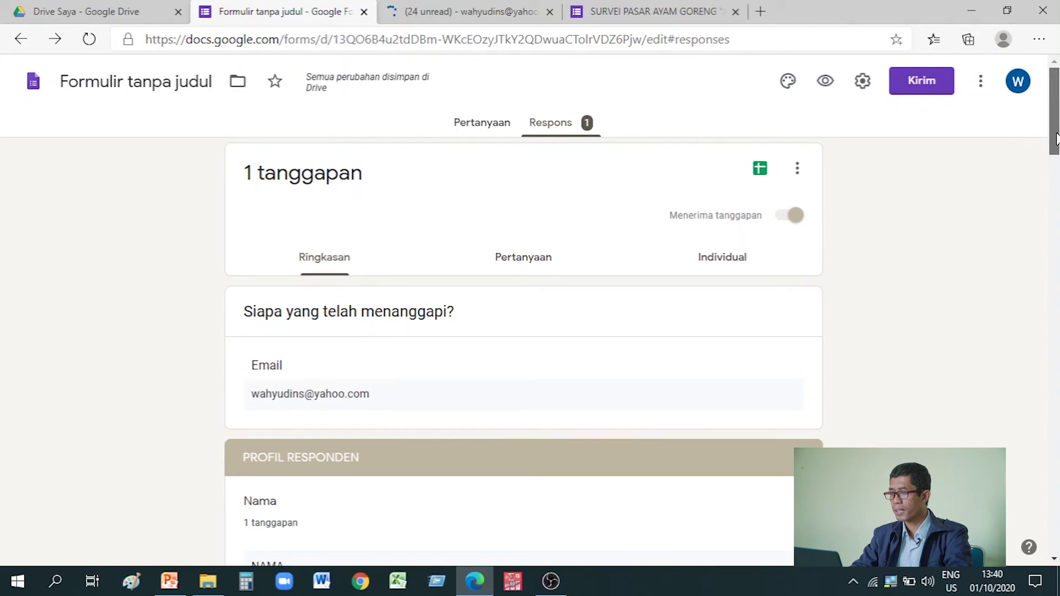
drag(1056, 138, 1056, 181)
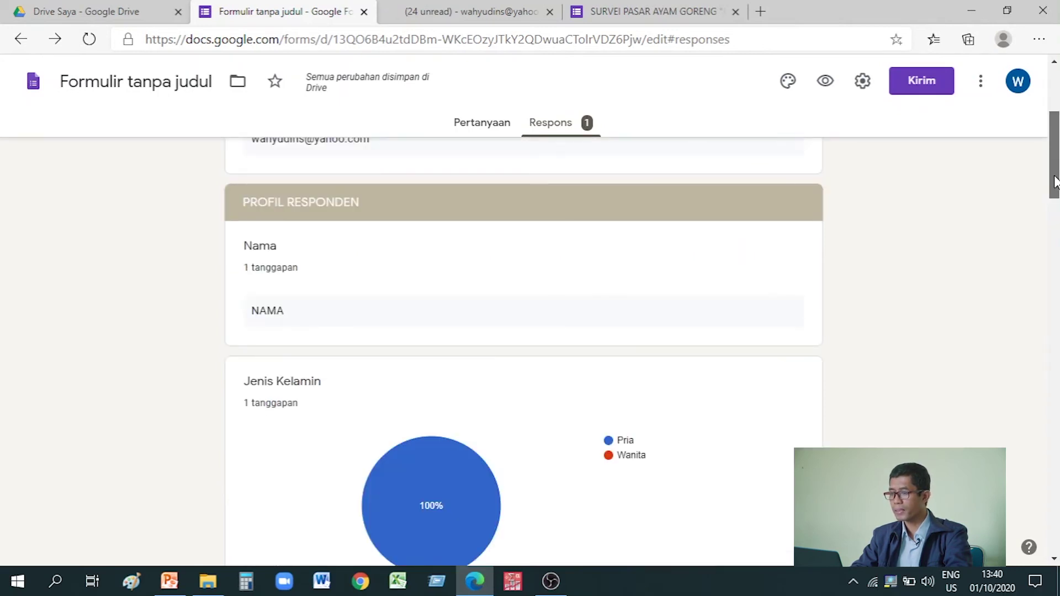
drag(1056, 181, 1056, 291)
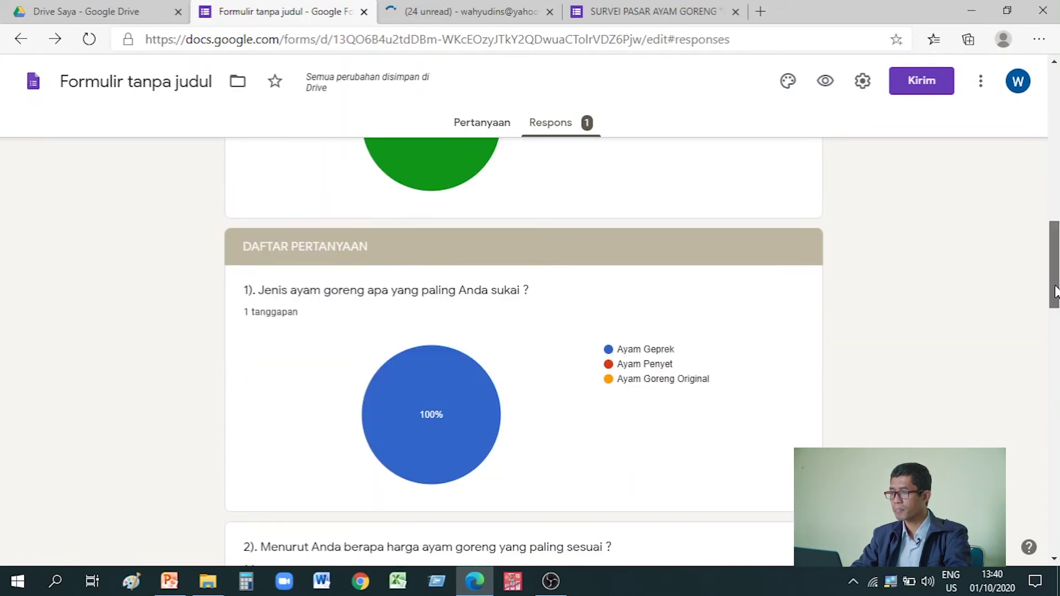
drag(1056, 292, 1056, 154)
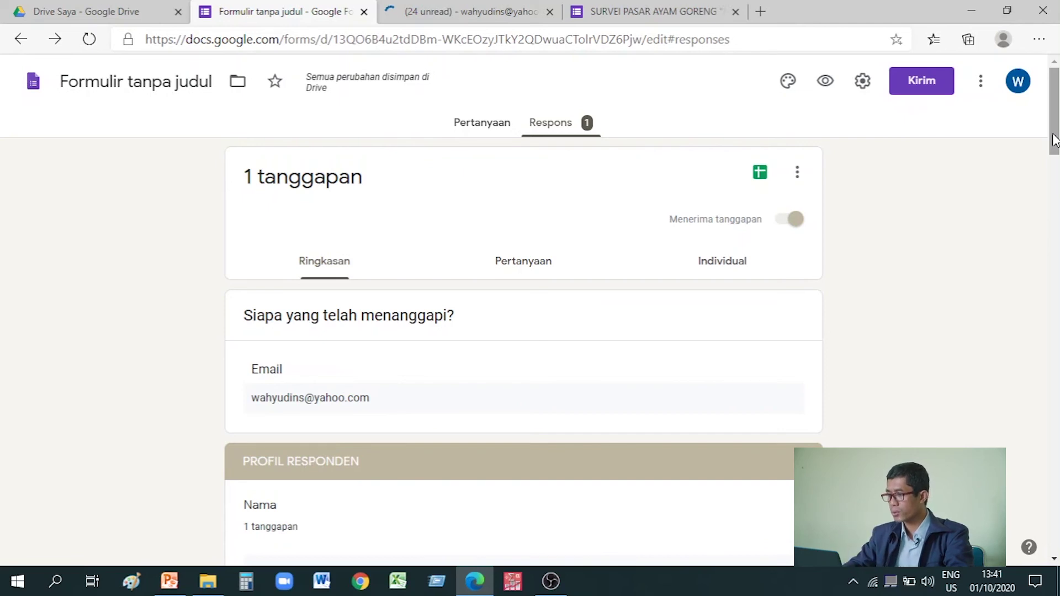
Save the response summary page as a PDF document, naming it "Respon Survei_" followed by the author's name.
click(1039, 39)
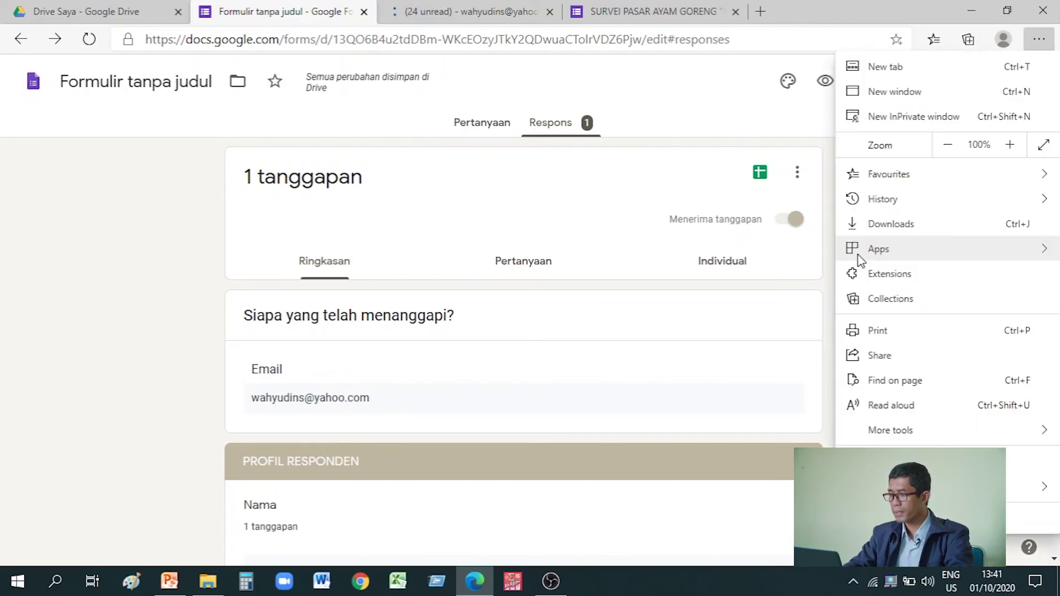
click(877, 331)
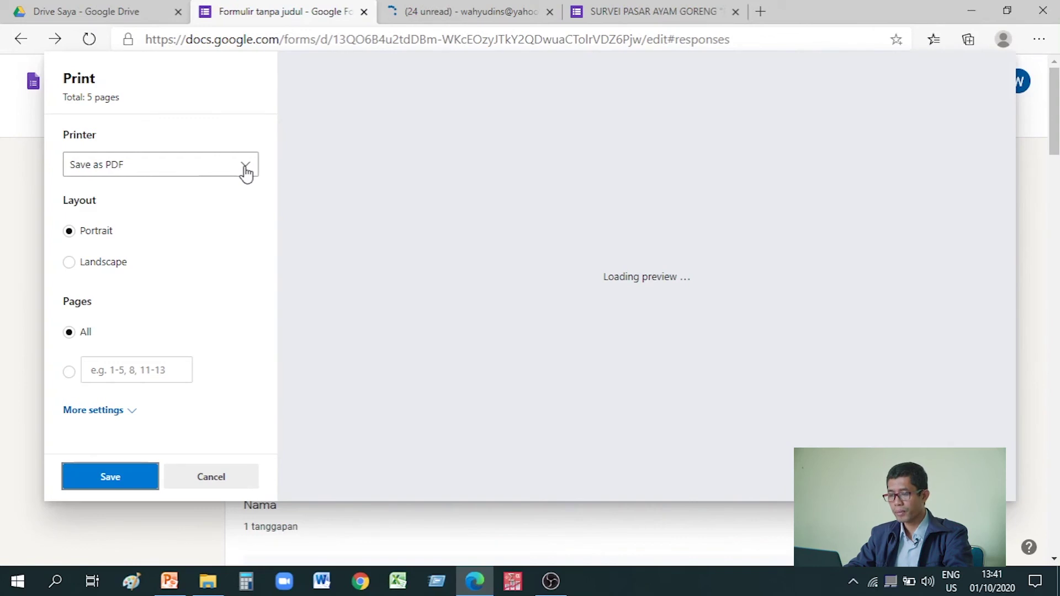
key(Return)
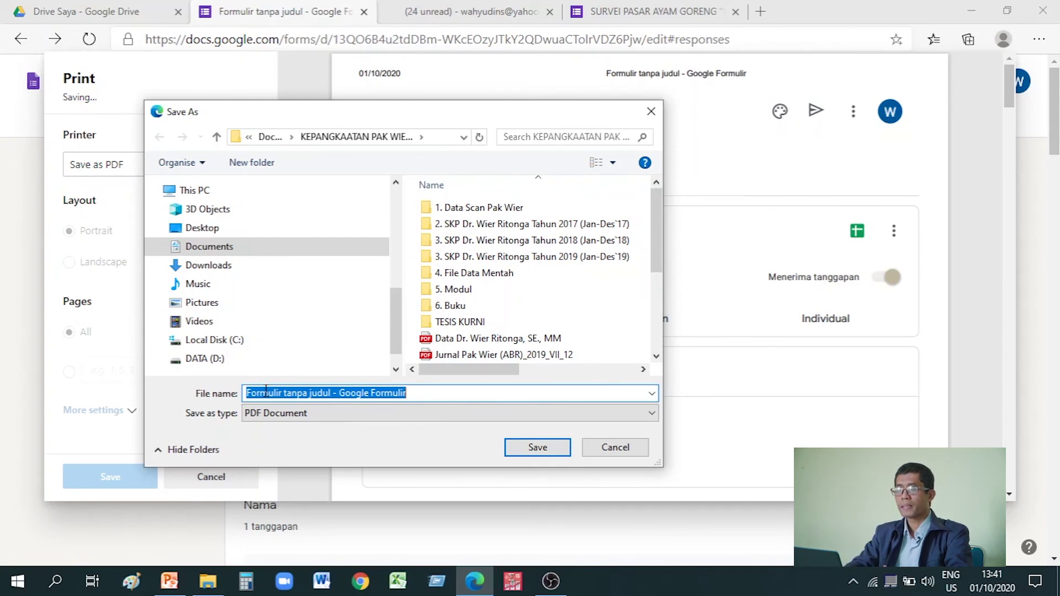
key(ctrl+v)
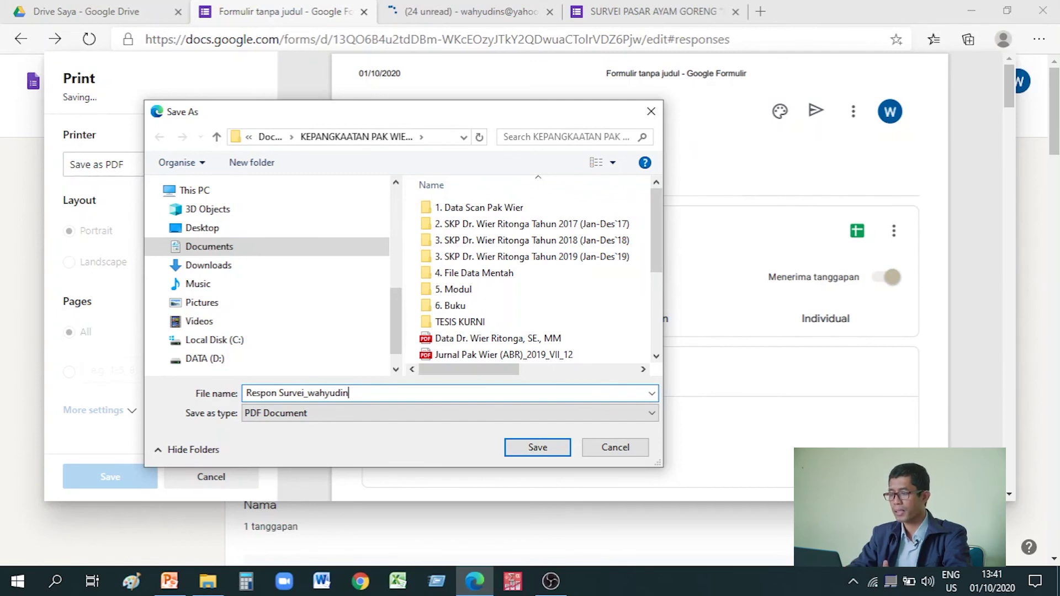
click(536, 448)
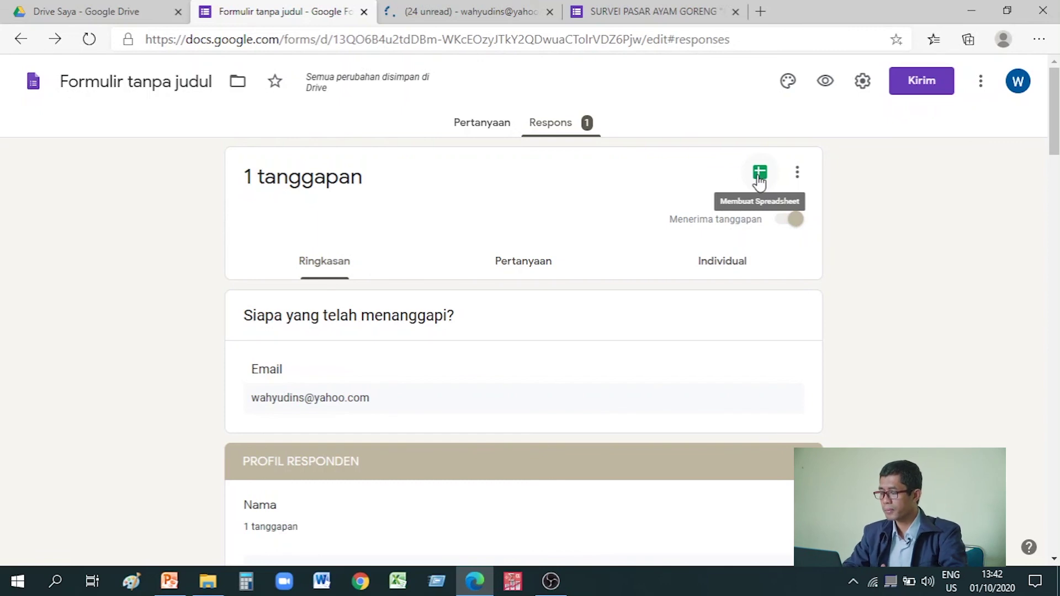
Create a spreadsheet from the form responses and download it as a Microsoft Excel (.xlsx) file for opening in Excel.
click(760, 174)
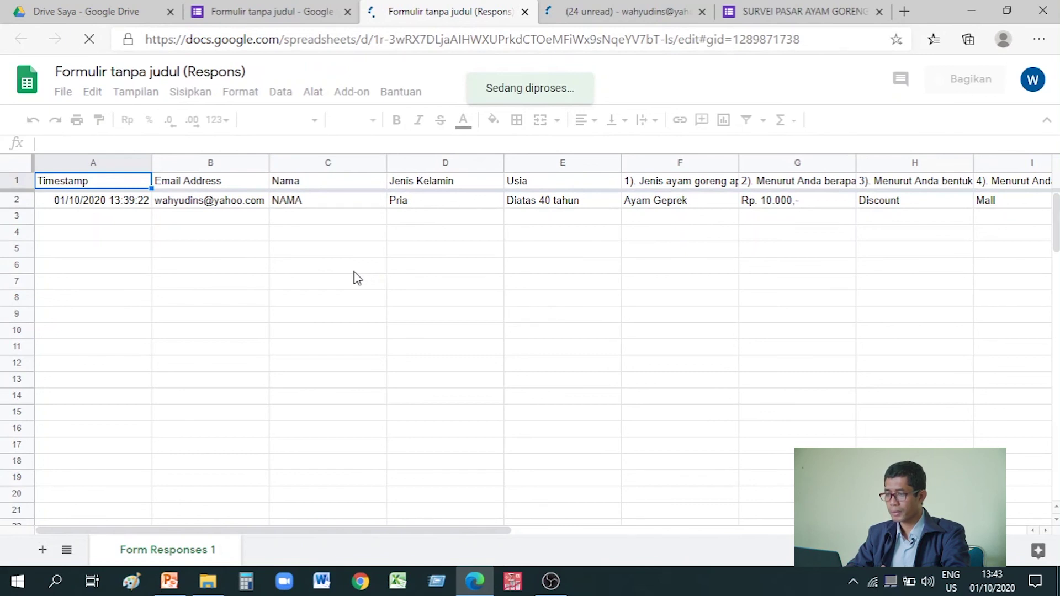
click(63, 93)
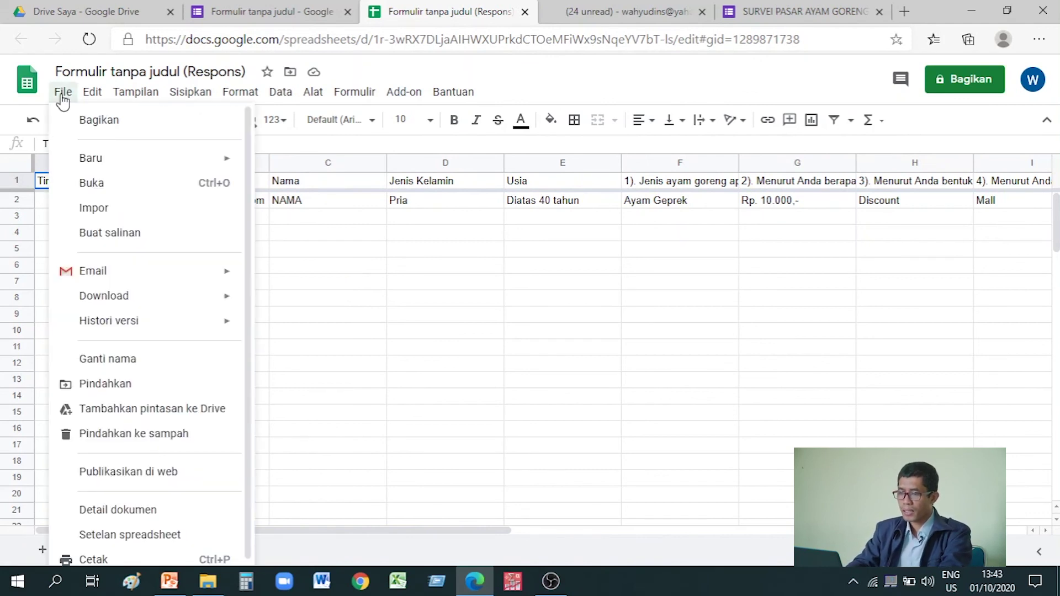
mouse_move(147, 301)
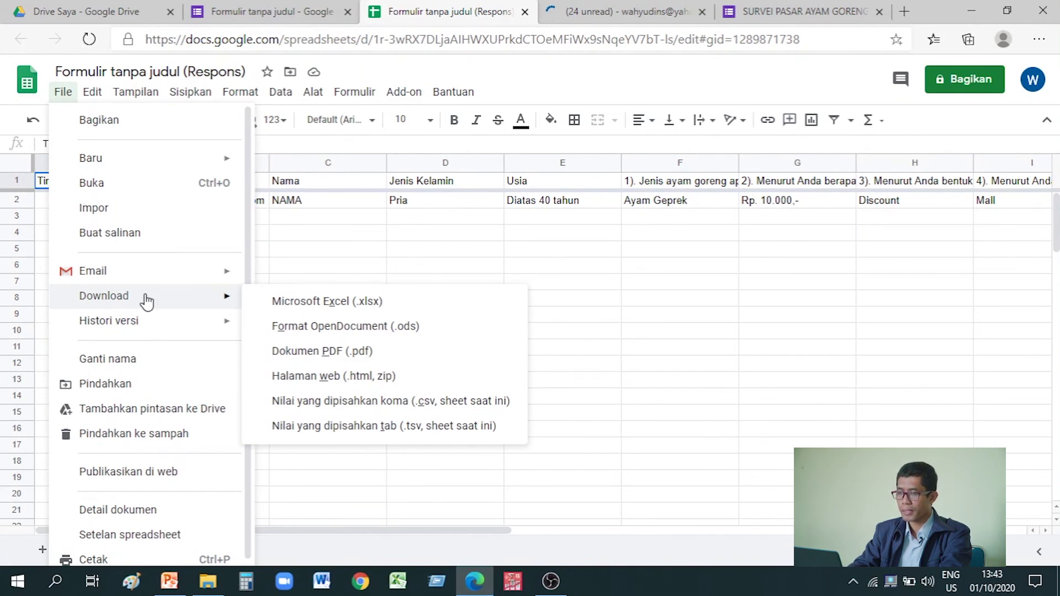
click(286, 307)
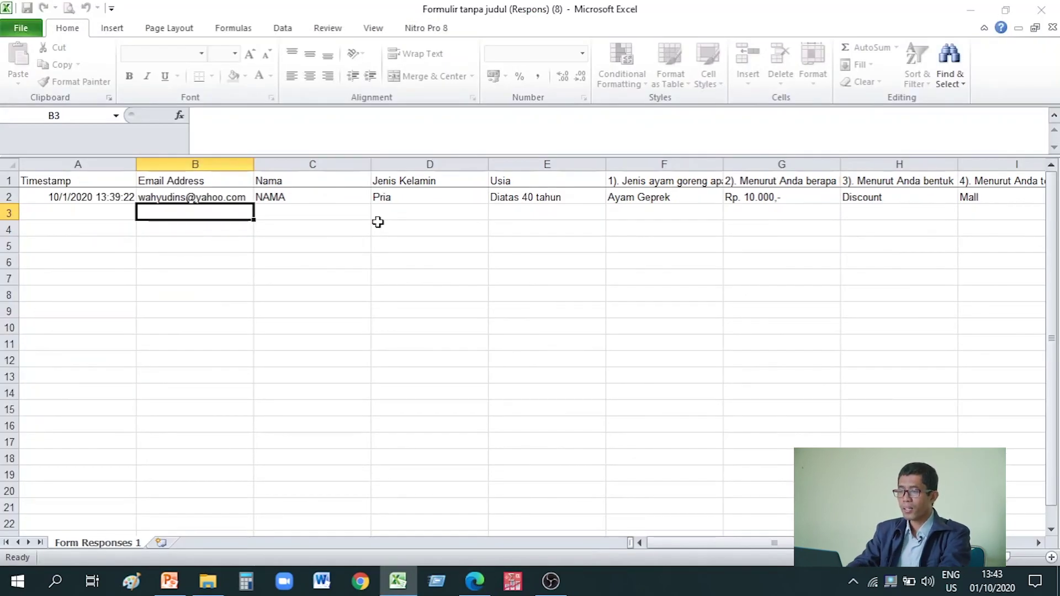
click(234, 312)
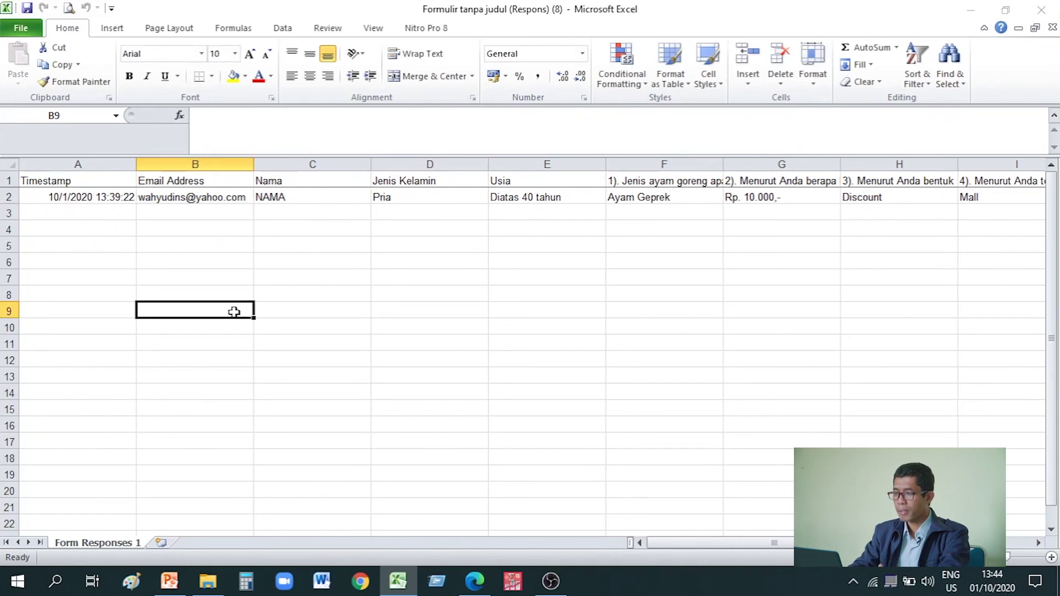
click(418, 212)
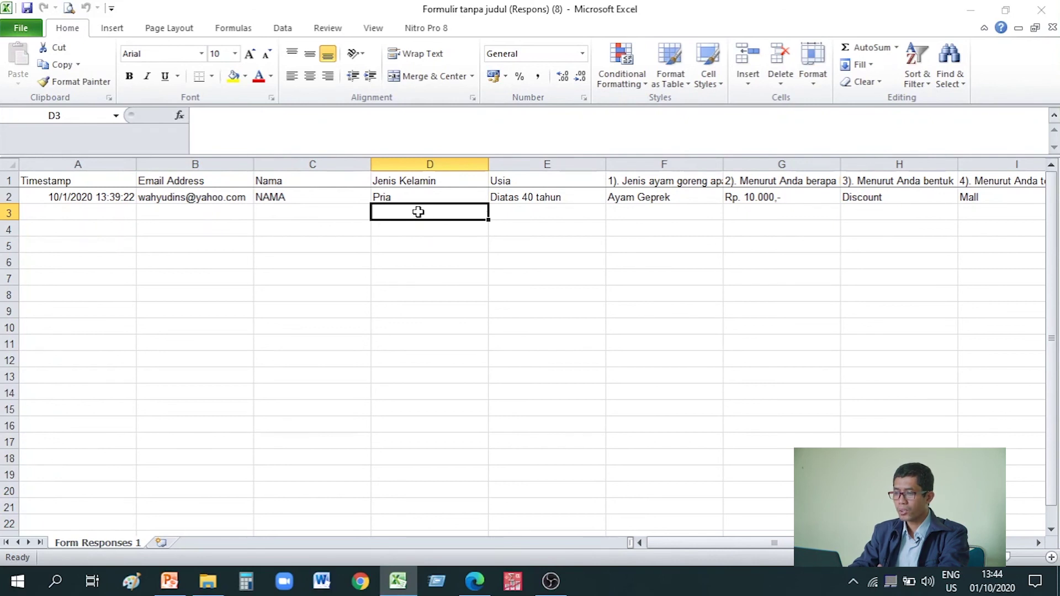
click(119, 181)
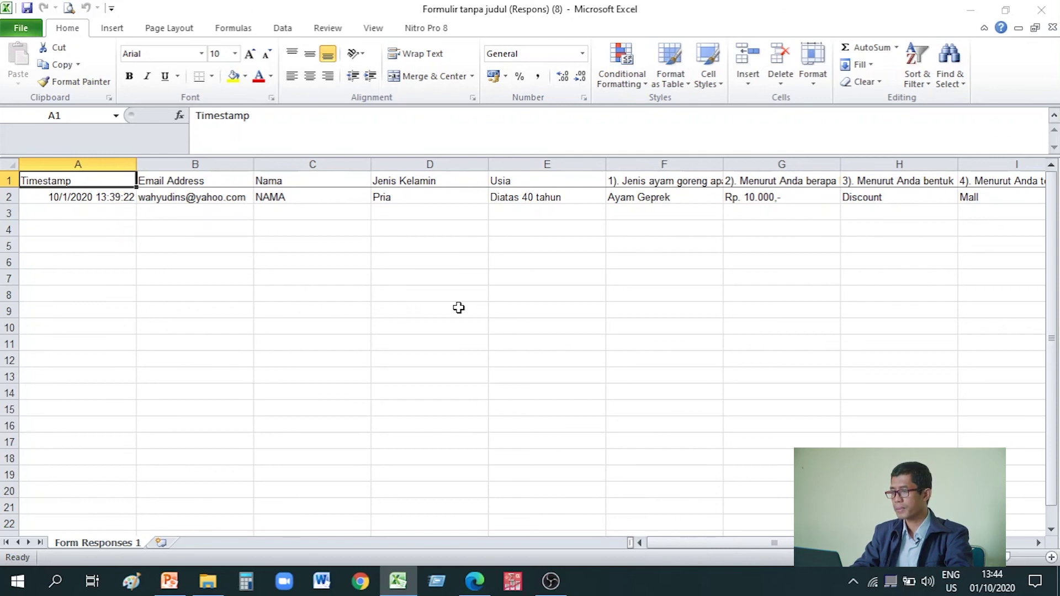
Wrap the text of the survey question headers in row 1, from column F through column M.
click(690, 278)
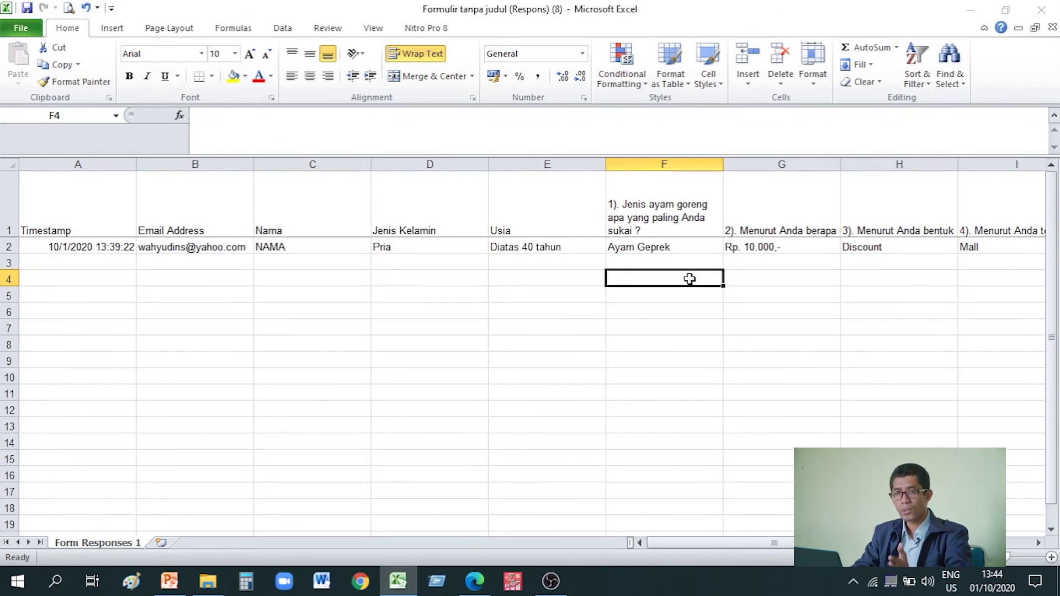
key(ctrl+Up)
key(ctrl+Up)
key(ctrl+shift+Right)
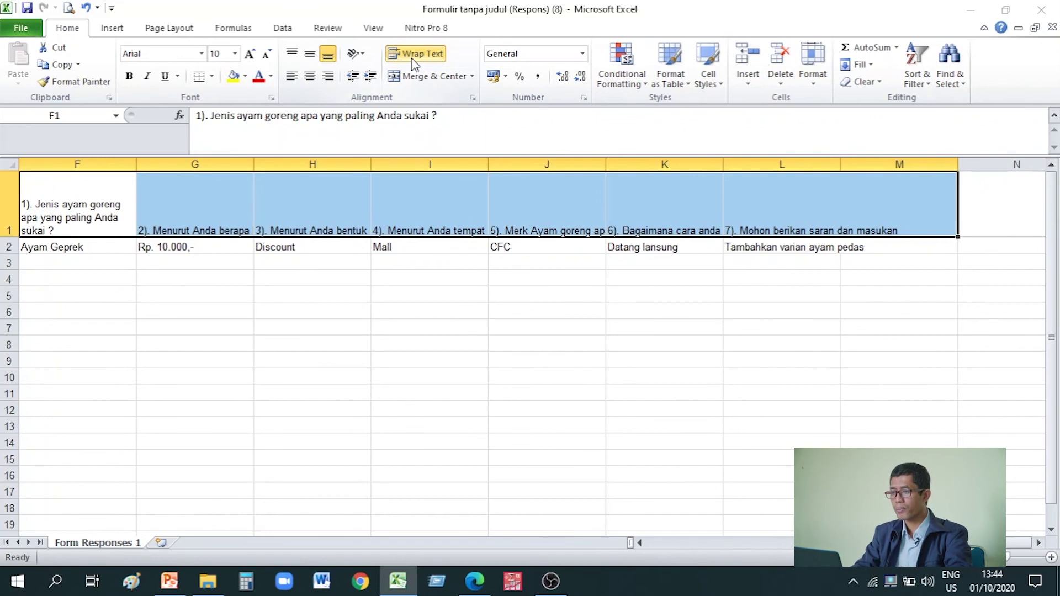
click(414, 55)
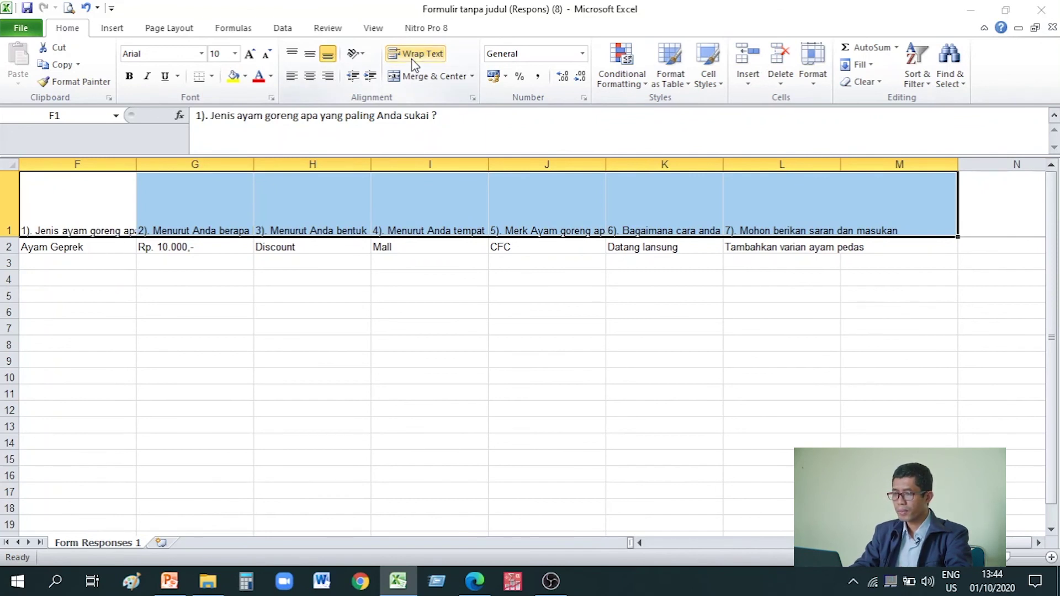
click(414, 55)
click(273, 312)
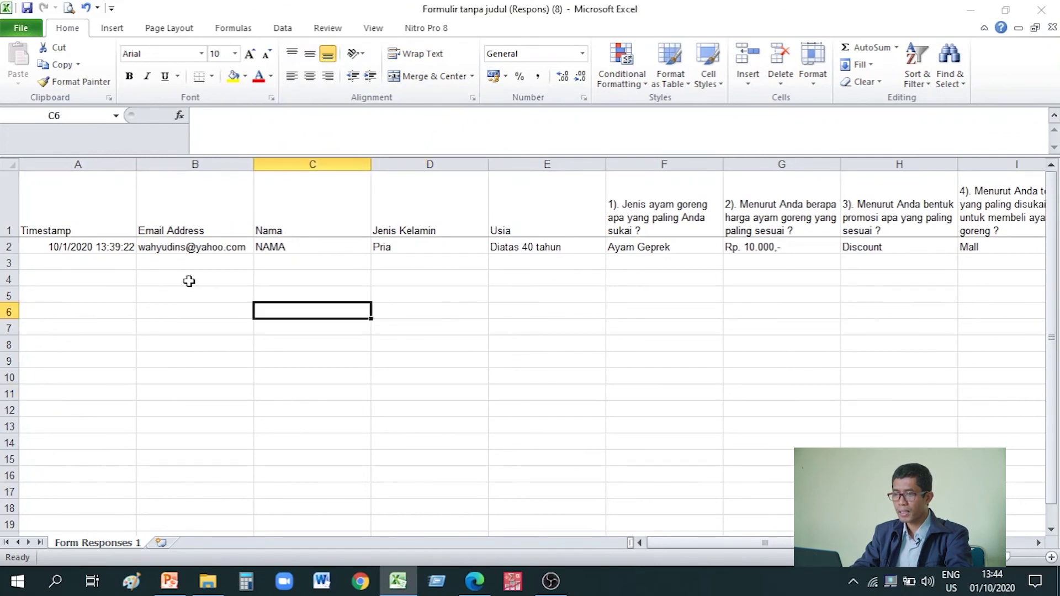